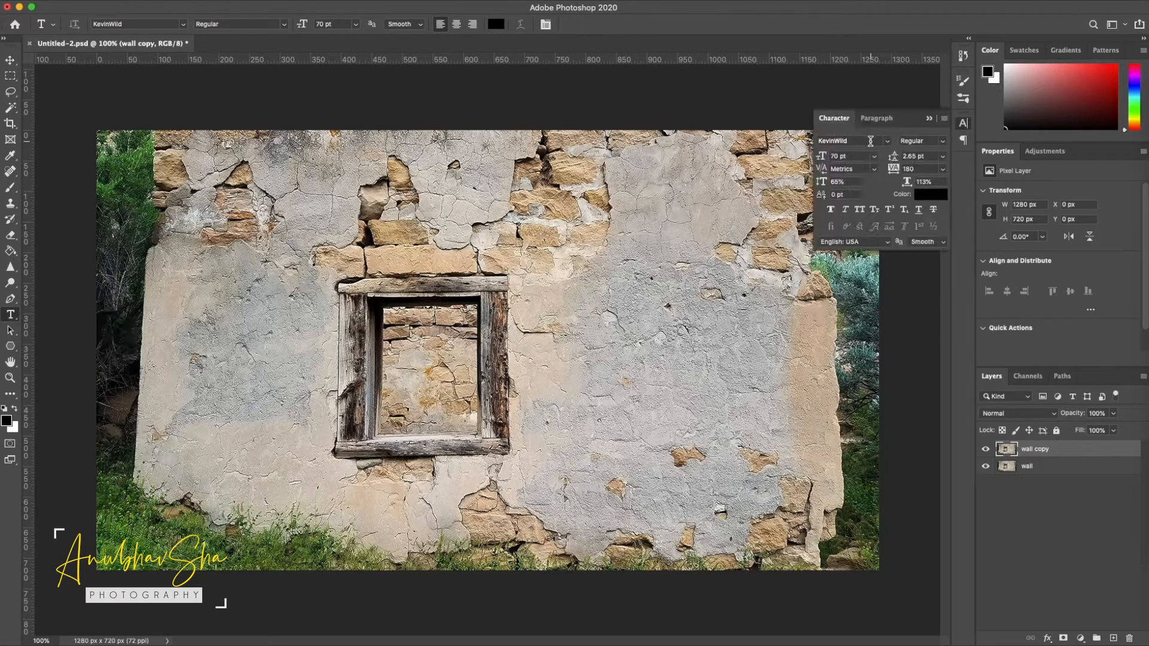
Set up horizontal text in GarageShockCondensed Heavy at 300 pt with a dark gold colour (#c19202)
{"action": "left_click_drag", "start_coordinate": [869, 141], "coordinate": [790, 141]}
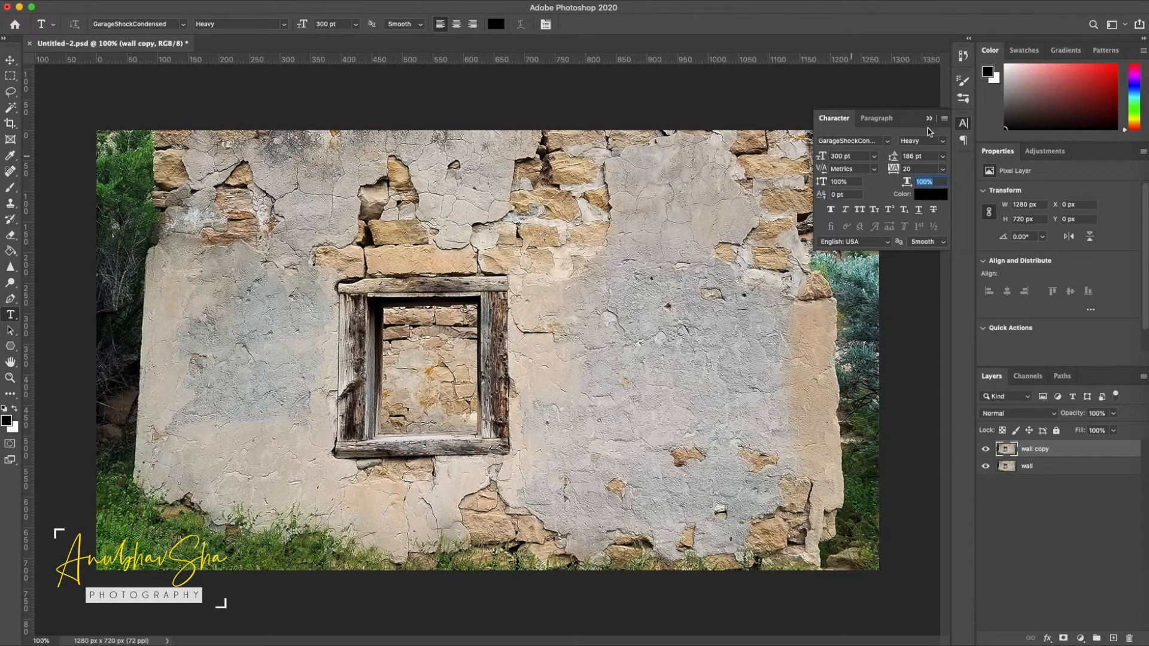
{"action": "left_click", "coordinate": [925, 180]}
{"action": "left_click", "coordinate": [924, 196]}
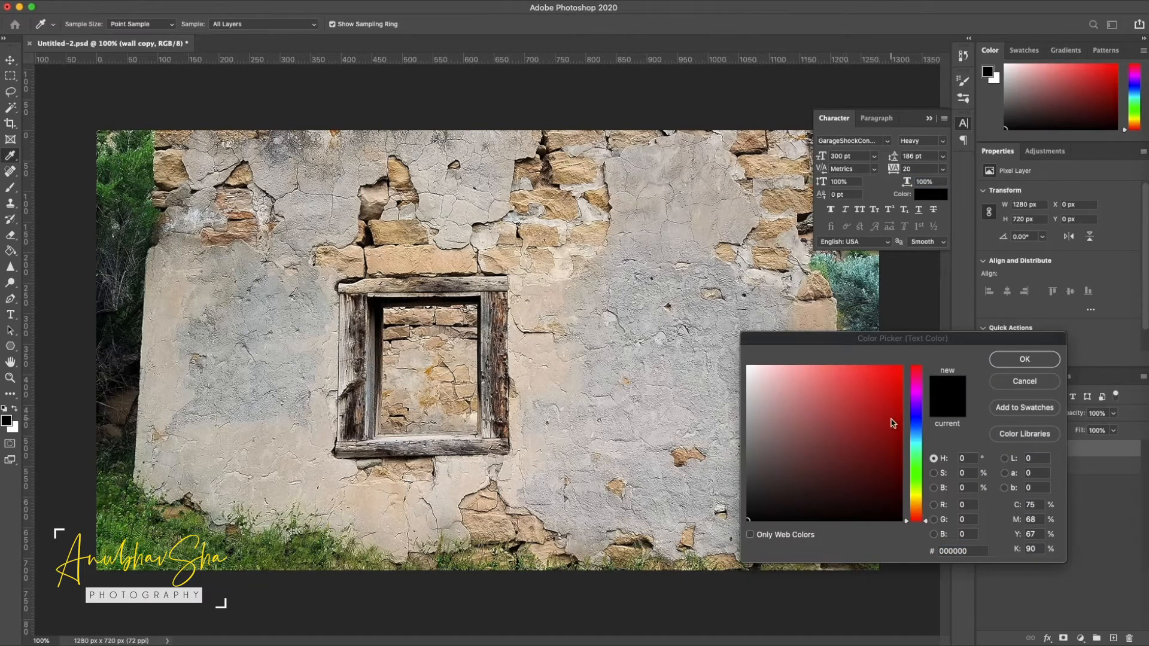
{"action": "left_click_drag", "start_coordinate": [920, 510], "coordinate": [918, 501]}
{"action": "left_click", "coordinate": [896, 407]}
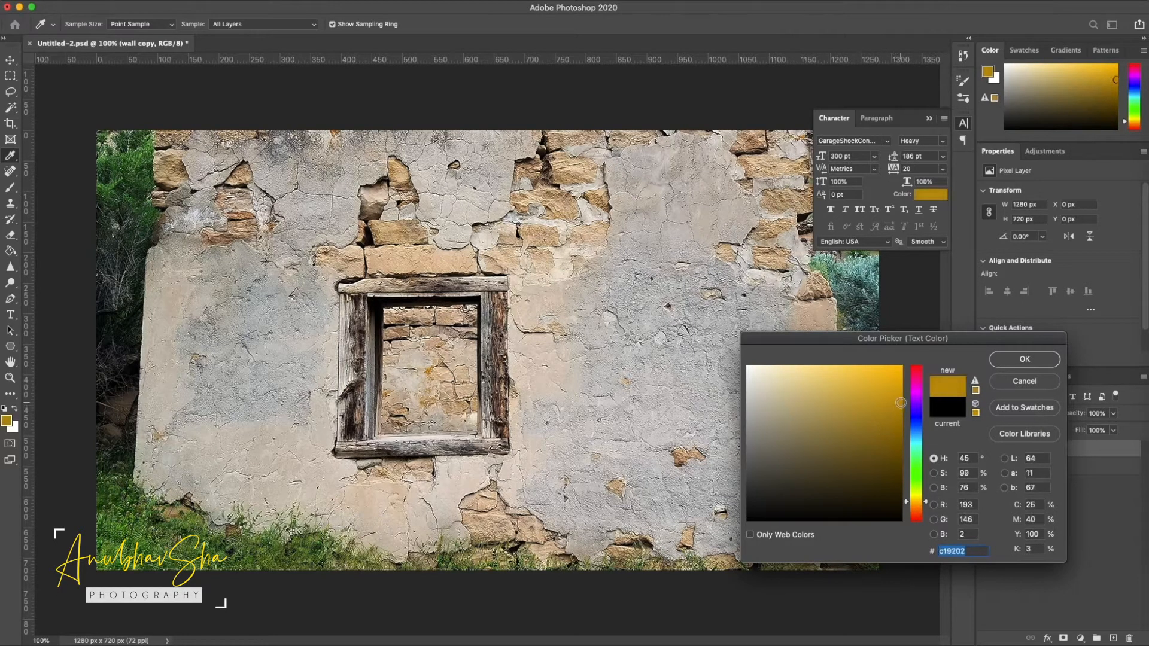
{"action": "key", "text": "Return"}
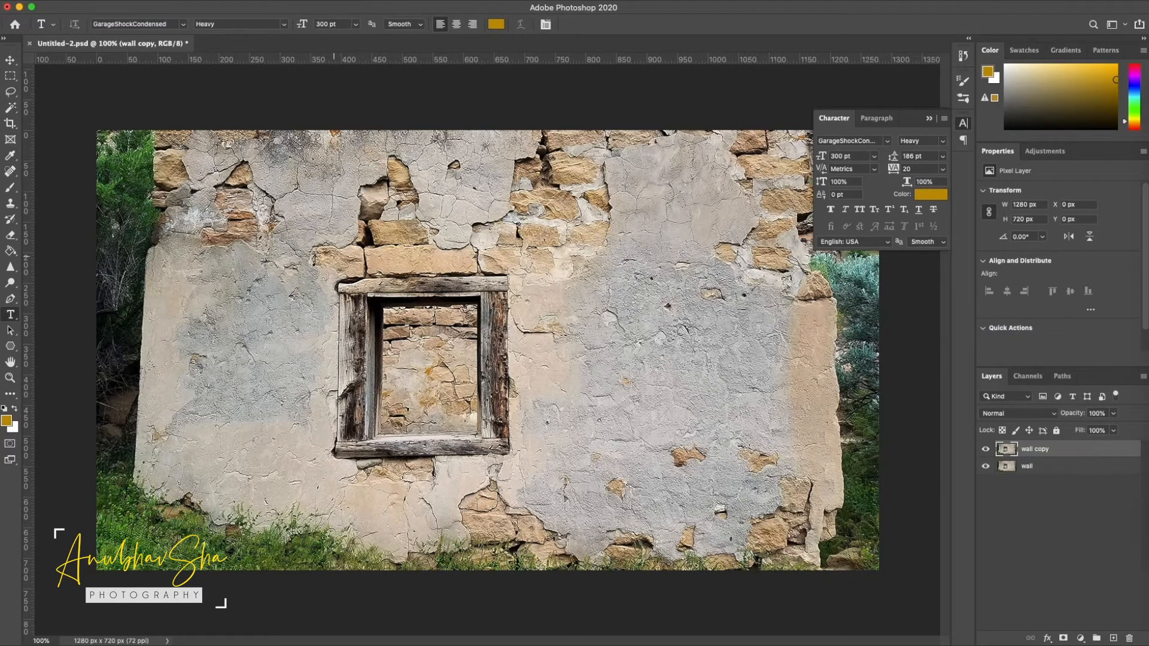
Place the photographer's name as text on the wall, scale it down to 149.76 pt and move it over the window
{"action": "left_click", "coordinate": [326, 254]}
{"action": "left_click", "coordinate": [1046, 453]}
{"action": "key", "text": "super+t"}
{"action": "left_click_drag", "start_coordinate": [542, 284], "coordinate": [397, 261]}
{"action": "key", "text": "Return"}
Complete the photographer's name in mixed case and add "photography" as a second text line
{"action": "key", "text": "Return"}
{"action": "type", "text": "photography"}
{"action": "key", "text": "Up"}
{"action": "key", "text": "Left"}
{"action": "key", "text": "BackSpace"}
{"action": "key", "text": "BackSpace"}
{"action": "key", "text": "BackSpace"}
{"action": "key", "text": "BackSpace"}
{"action": "key", "text": "BackSpace"}
{"action": "key", "text": "BackSpace"}
{"action": "key", "text": "Left"}
{"action": "key", "text": "Left"}
{"action": "key", "text": "Left"}
{"action": "key", "text": "Left"}
{"action": "key", "text": "Left"}
{"action": "key", "text": "Left"}
{"action": "key", "text": "BackSpace"}
{"action": "key", "text": "Right"}
{"action": "key", "text": "Right"}
{"action": "key", "text": "Right"}
{"action": "key", "text": "Right"}
{"action": "key", "text": "Right"}
{"action": "key", "text": "Right"}
{"action": "key", "text": "Right"}
{"action": "key", "text": "Right"}
{"action": "key", "text": "Right"}
{"action": "key", "text": "BackSpace"}
{"action": "key", "text": "Left"}
{"action": "key", "text": "BackSpace"}
{"action": "type", "text": "ha"}
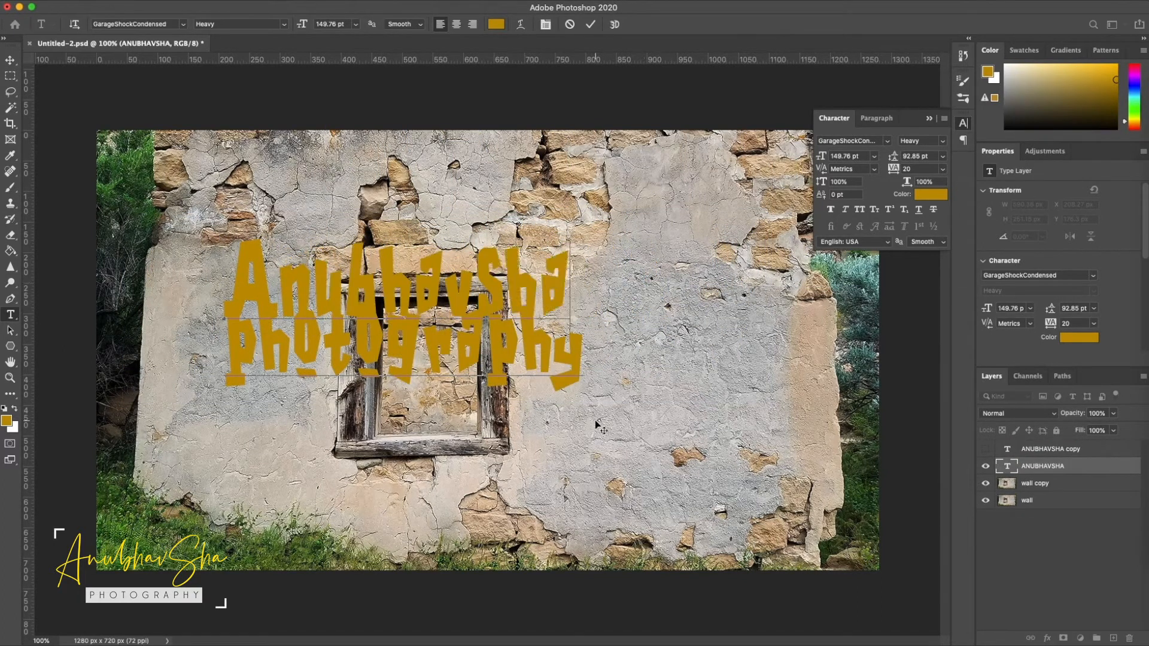
Finish the text edit and delete the hidden duplicate of the text layer
{"action": "left_click", "coordinate": [1047, 522]}
{"action": "left_click", "coordinate": [1056, 450]}
{"action": "key", "text": "Delete"}
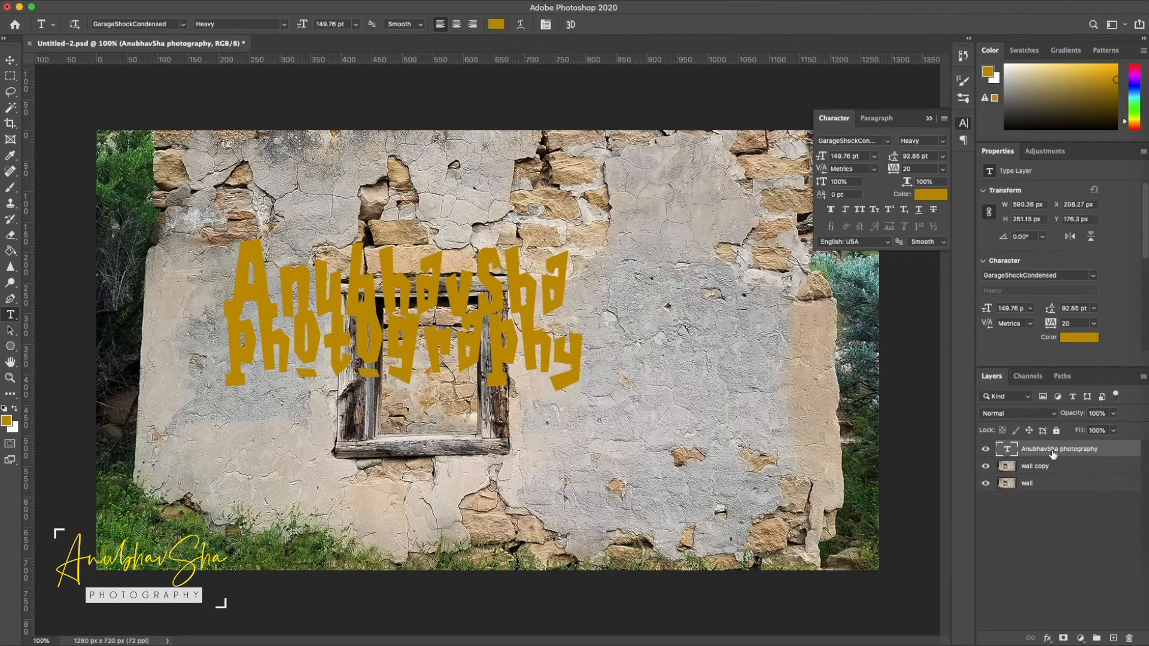
Add a 13 px blue Stroke layer style to the text, positioned Outside at 100% opacity
{"action": "right_click", "coordinate": [1126, 456]}
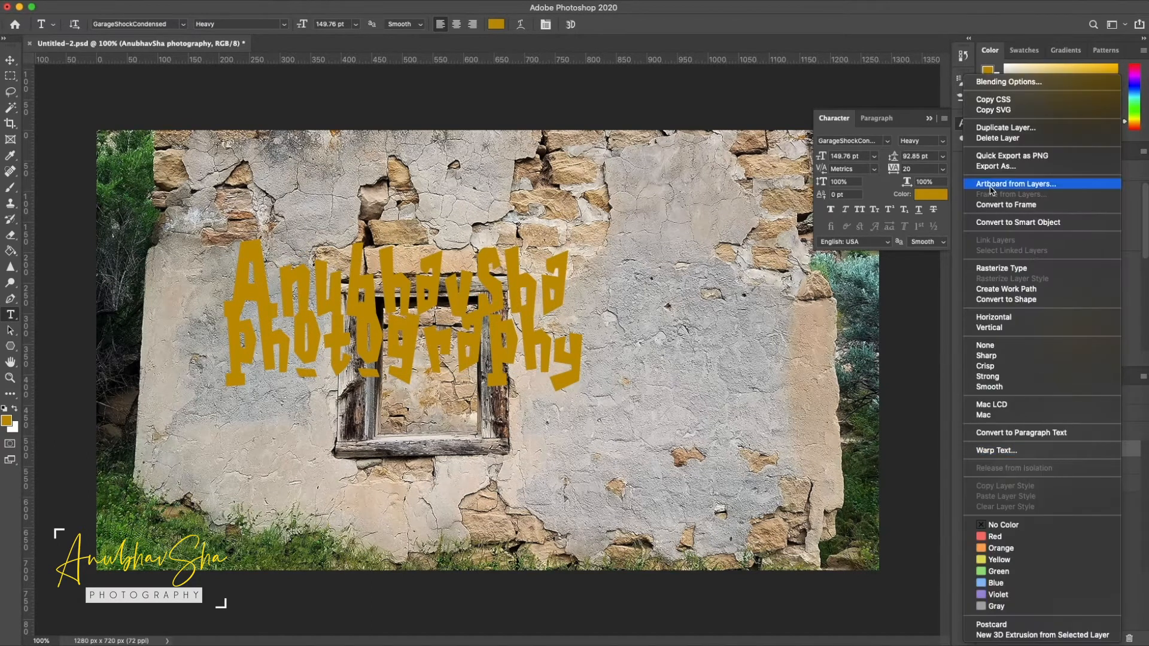
{"action": "left_click", "coordinate": [1010, 82]}
{"action": "left_click", "coordinate": [696, 351]}
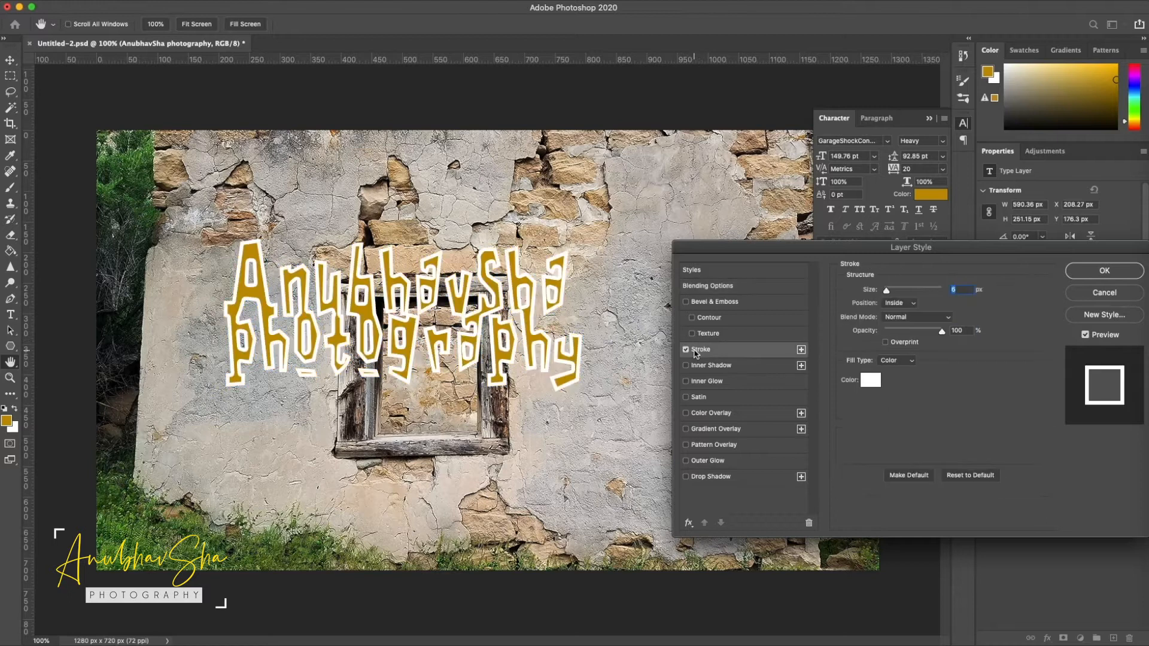
{"action": "left_click", "coordinate": [870, 381]}
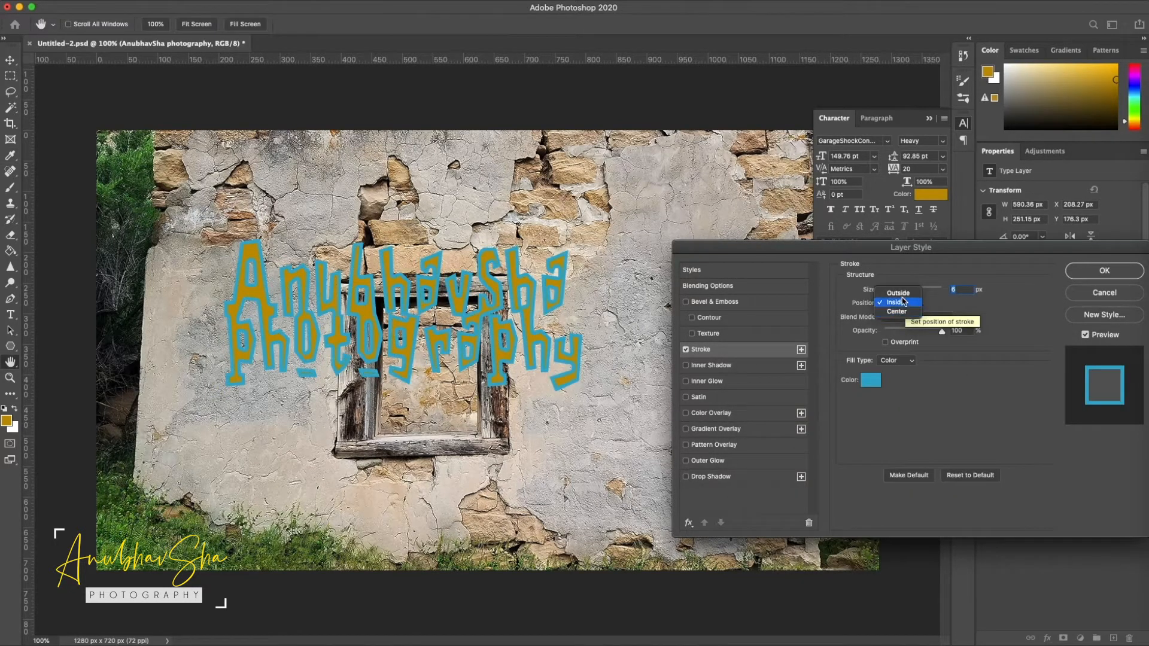
{"action": "left_click", "coordinate": [900, 303]}
{"action": "left_click", "coordinate": [898, 294]}
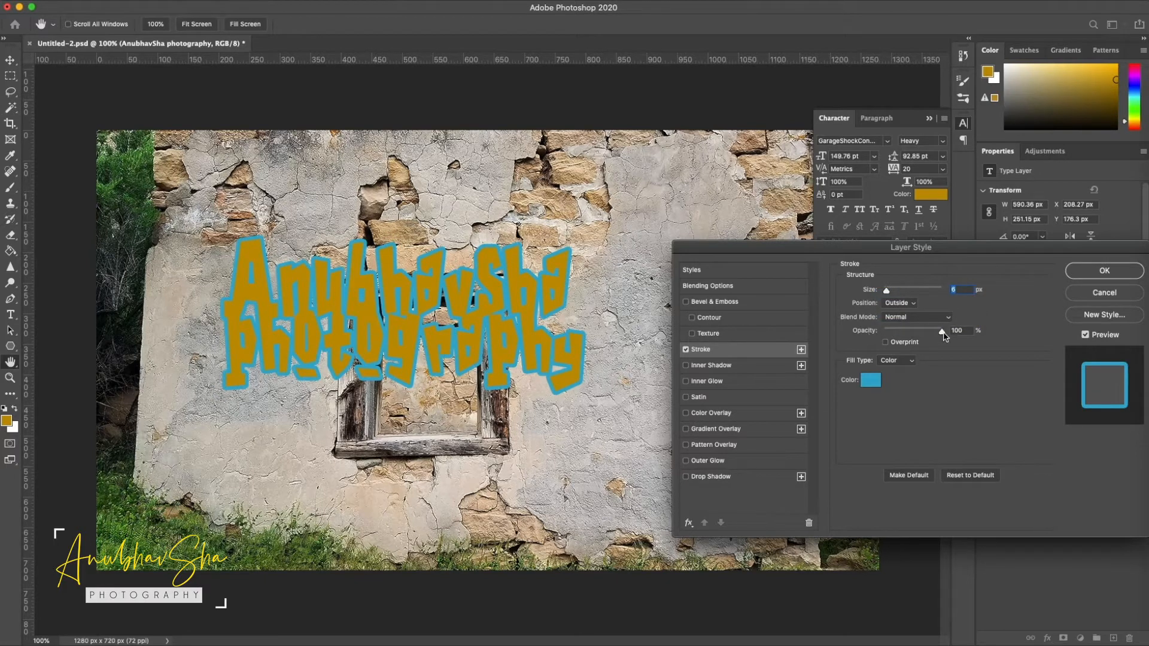
{"action": "left_click_drag", "start_coordinate": [888, 293], "coordinate": [892, 294]}
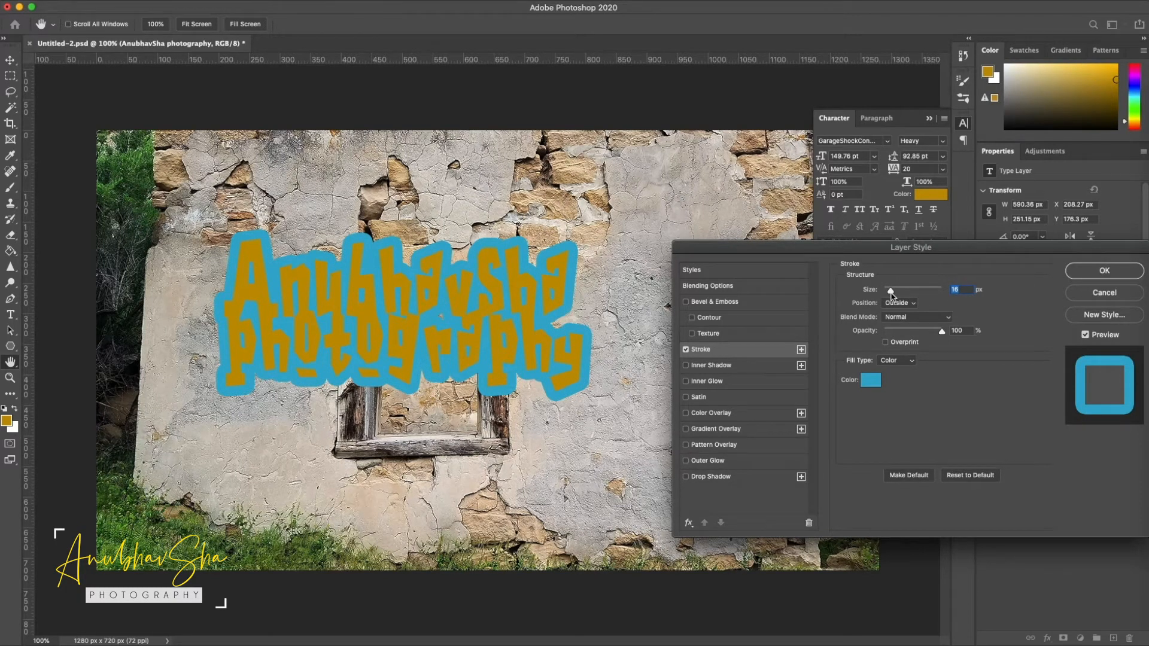
Add an Inner Shadow to the text, coloured with the beige sampled from the wall plaster
{"action": "left_click", "coordinate": [707, 365]}
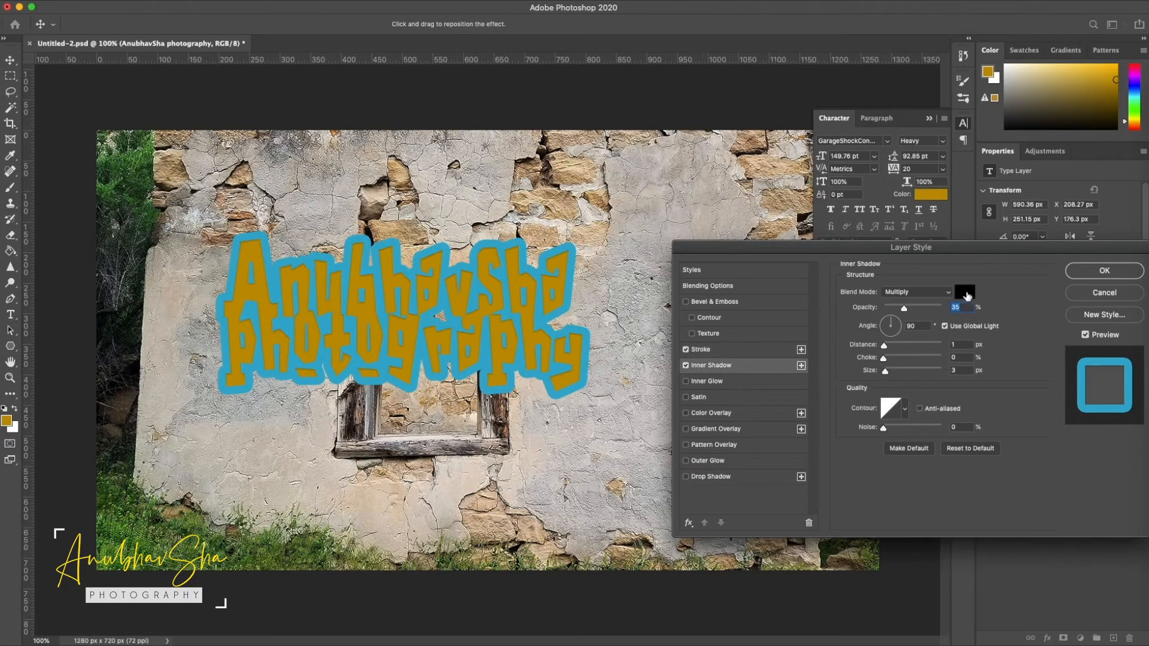
{"action": "left_click", "coordinate": [965, 293]}
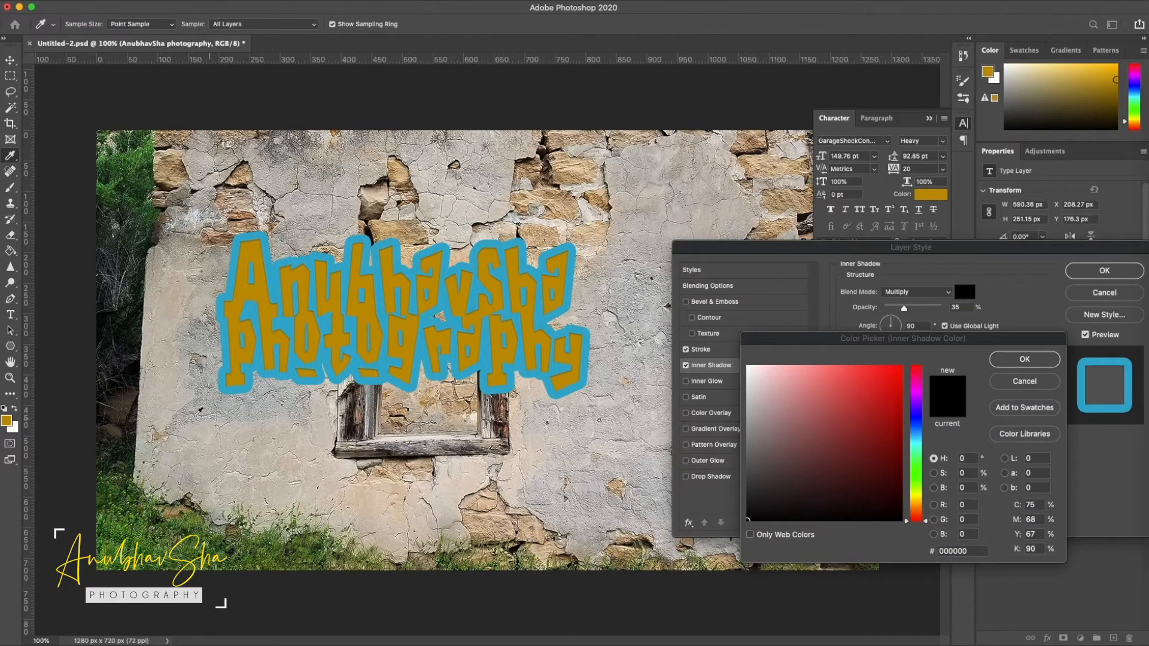
{"action": "left_click", "coordinate": [165, 387]}
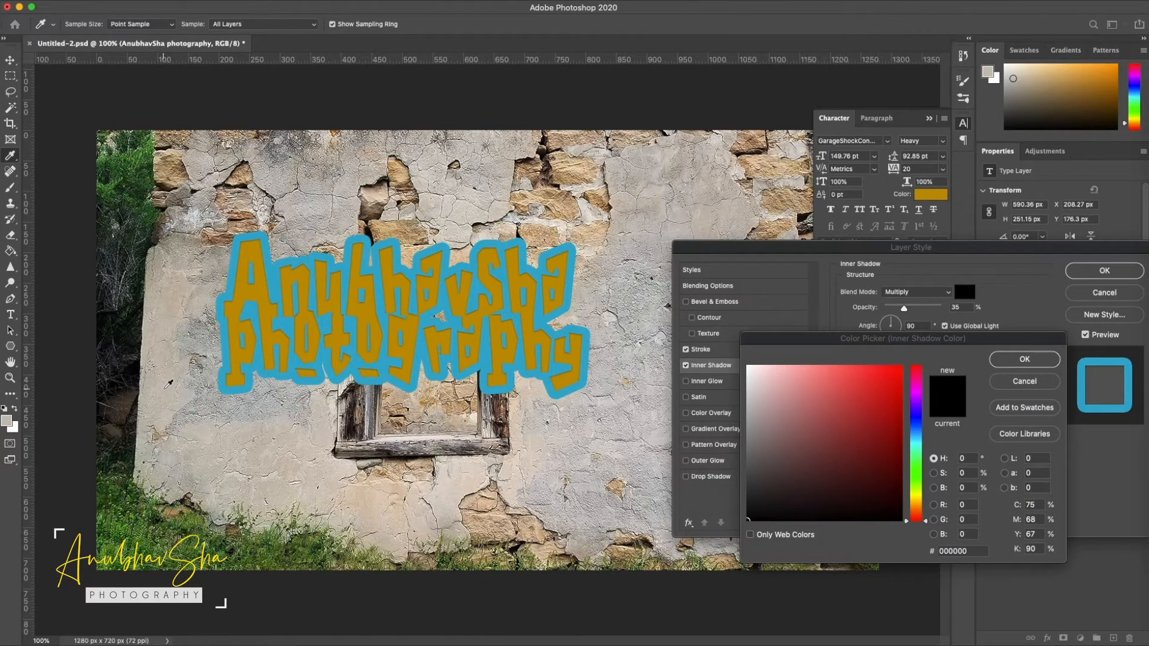
{"action": "left_click", "coordinate": [1024, 359]}
Apply the inner shadow with Normal blending, 100% opacity, 60° angle, 8 px distance, 65% choke and 5 px size
{"action": "left_click", "coordinate": [926, 293]}
{"action": "left_click", "coordinate": [910, 294]}
{"action": "left_click_drag", "start_coordinate": [907, 311], "coordinate": [942, 308]}
{"action": "type", "text": "8"}
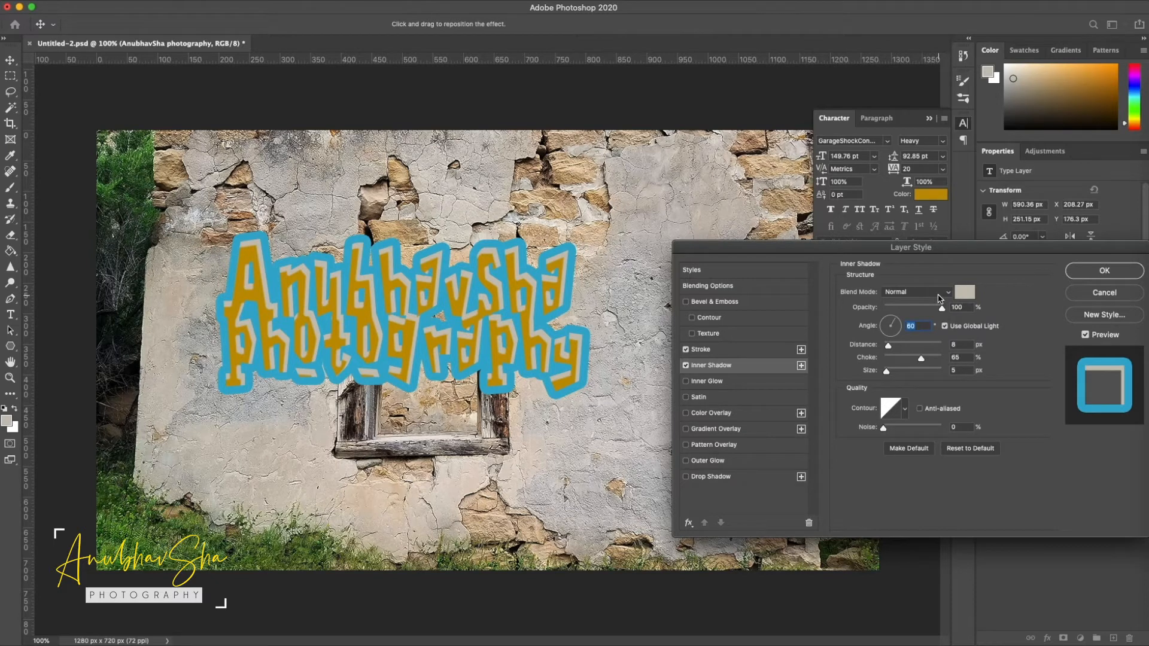
{"action": "left_click", "coordinate": [1116, 276]}
Scale the styled text to about 122% and centre it on the wall
{"action": "key", "text": "ctrl+t"}
{"action": "left_click_drag", "start_coordinate": [573, 379], "coordinate": [653, 413]}
{"action": "left_click_drag", "start_coordinate": [551, 304], "coordinate": [599, 314]}
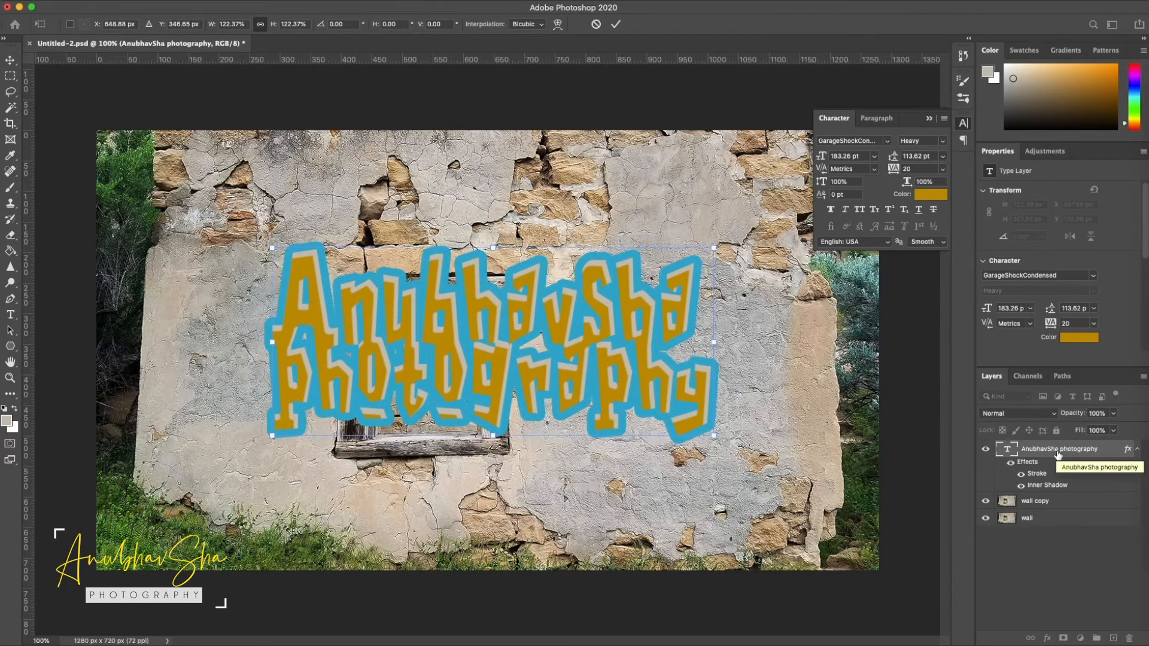
{"action": "key", "text": "Return"}
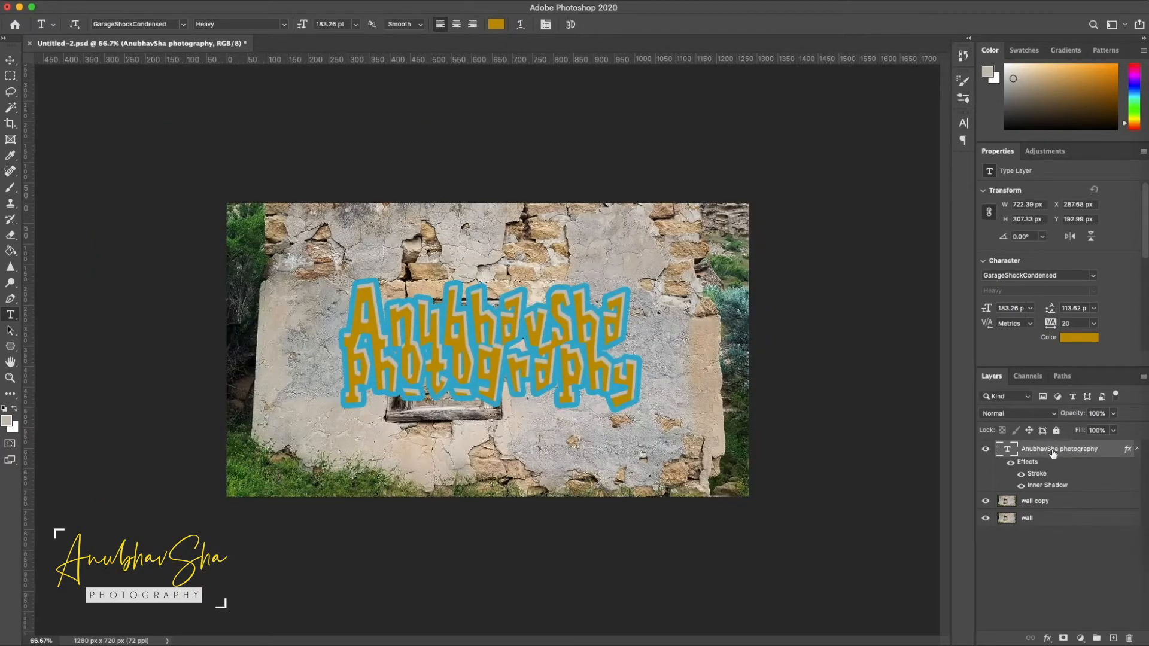
Move the wall copy layer above the text layer and desaturate it to greyscale with Hue/Saturation
{"action": "left_click", "coordinate": [1037, 503]}
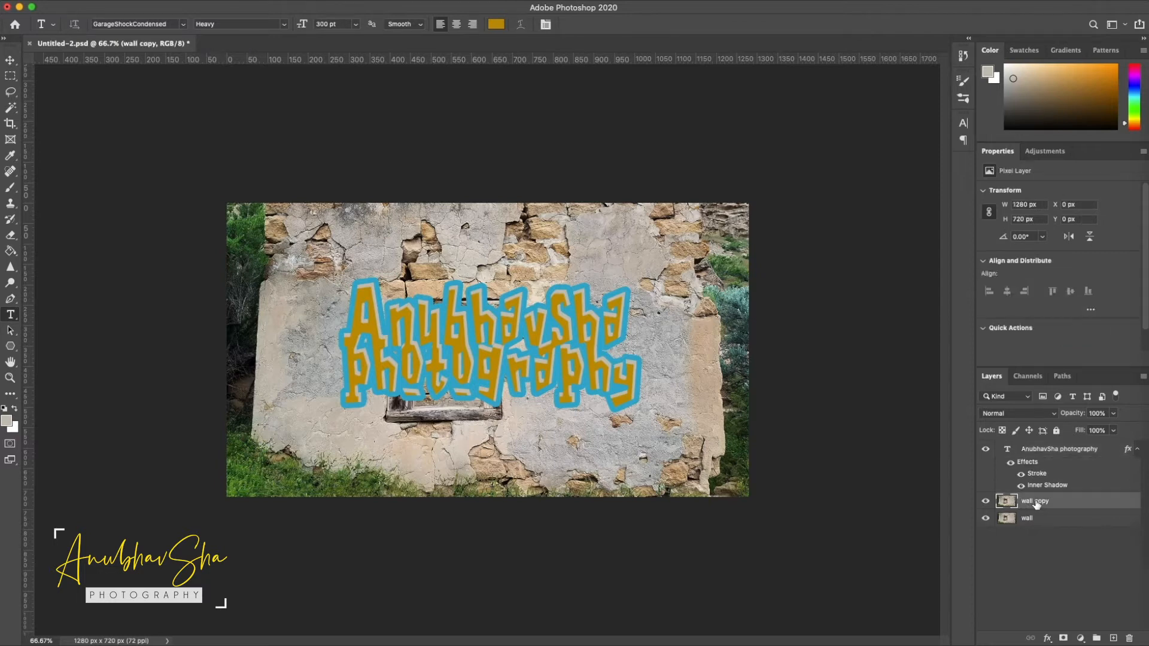
{"action": "left_click_drag", "start_coordinate": [1027, 504], "coordinate": [1027, 446]}
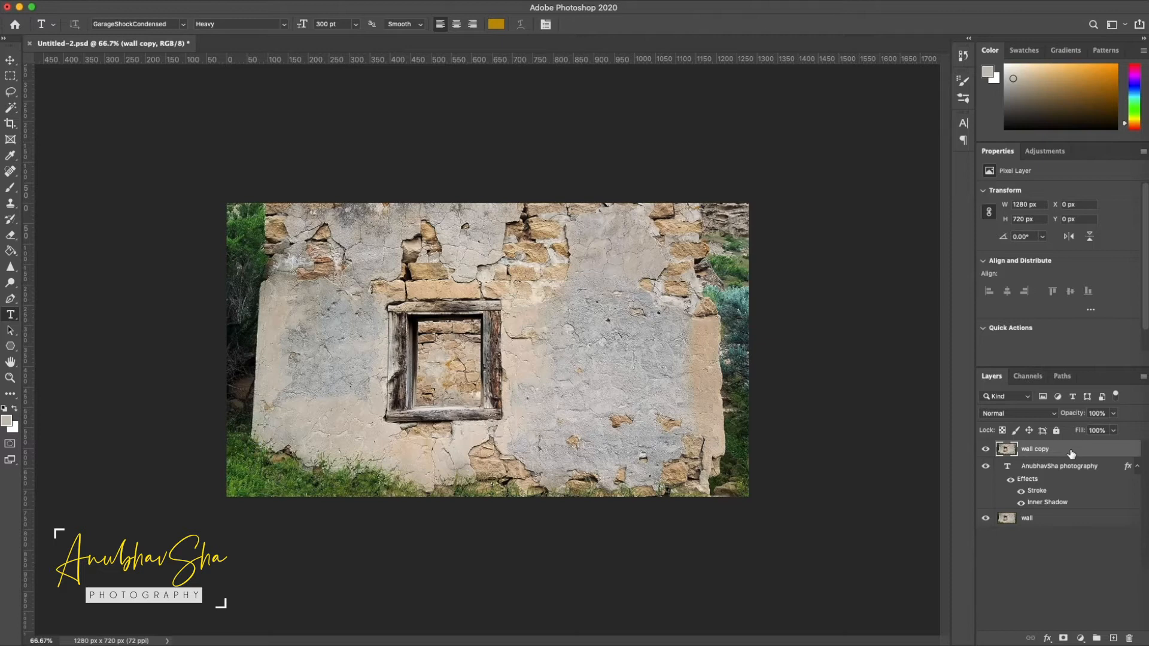
{"action": "key", "text": "super+u"}
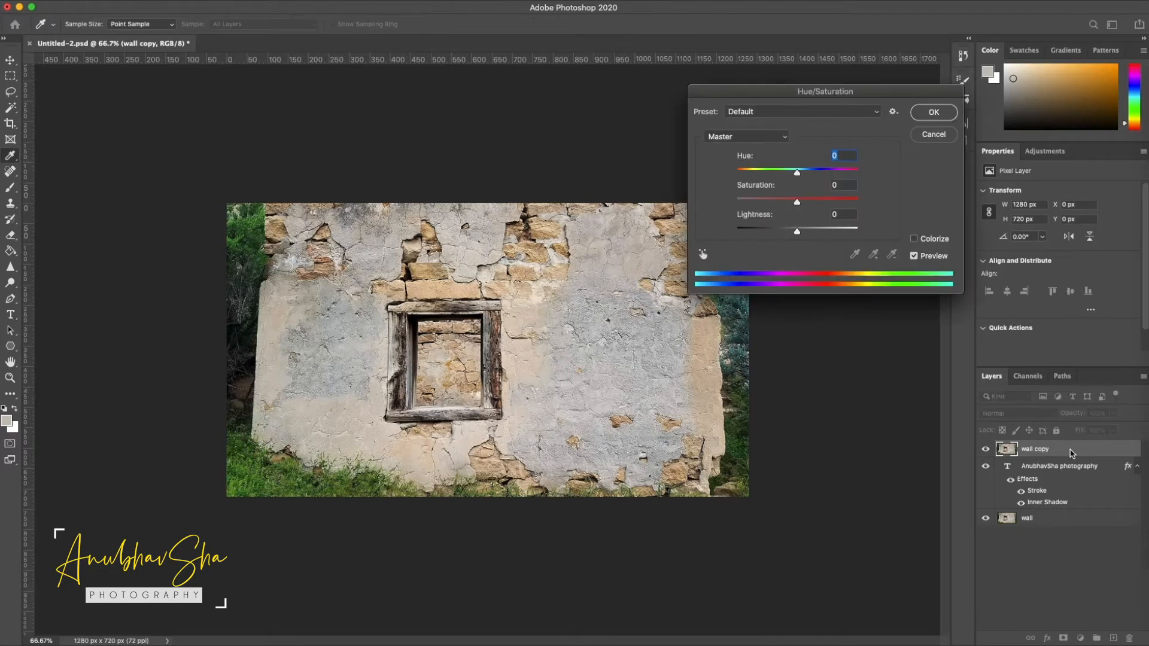
{"action": "left_click_drag", "start_coordinate": [868, 91], "coordinate": [926, 189]}
{"action": "left_click_drag", "start_coordinate": [857, 305], "coordinate": [766, 299]}
{"action": "key", "text": "Return"}
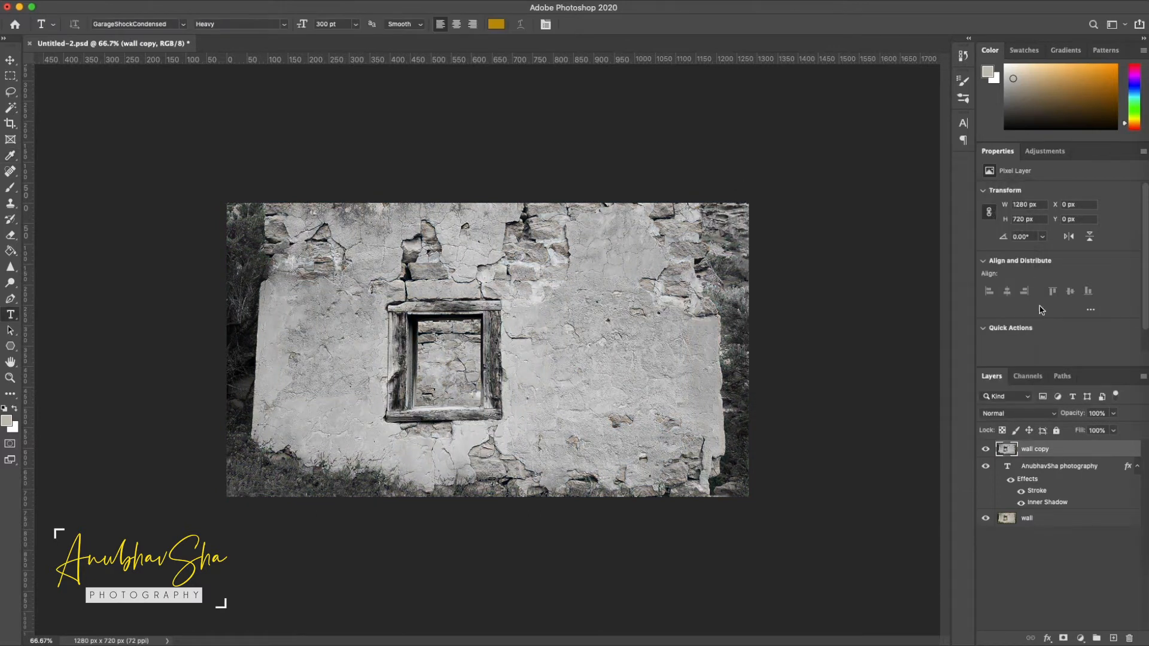
Mask the wall copy layer to the shape of the text and set its blend mode to Hard Light
{"action": "left_click", "coordinate": [1008, 469], "text": "super"}
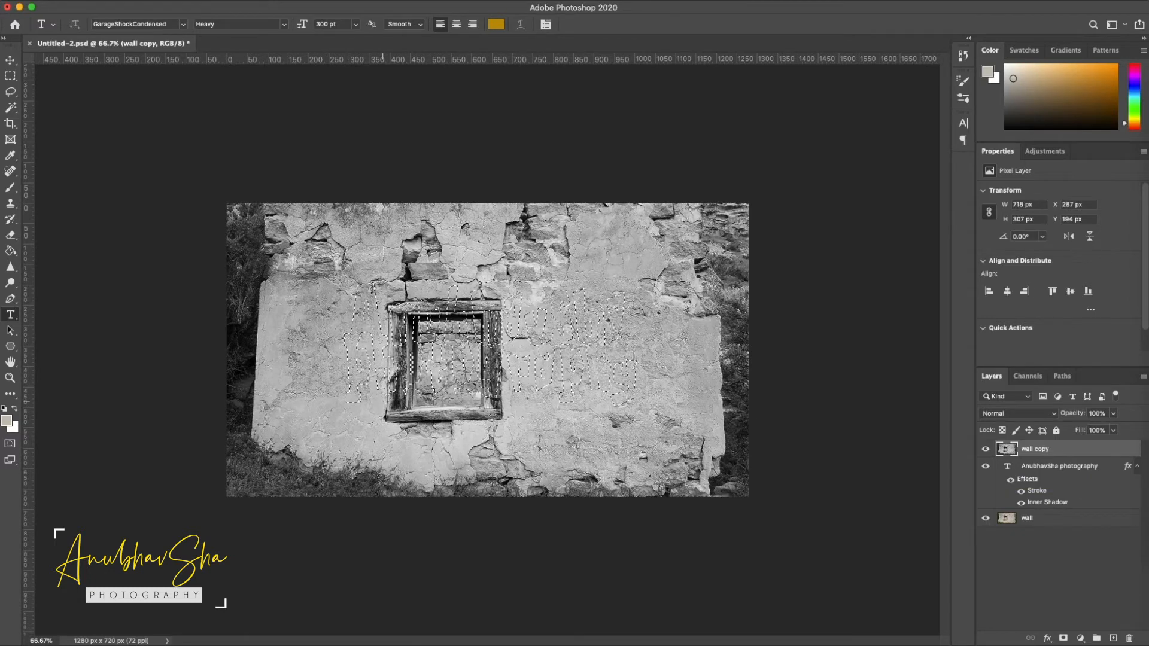
{"action": "left_click", "coordinate": [1063, 639]}
{"action": "left_click", "coordinate": [1006, 450]}
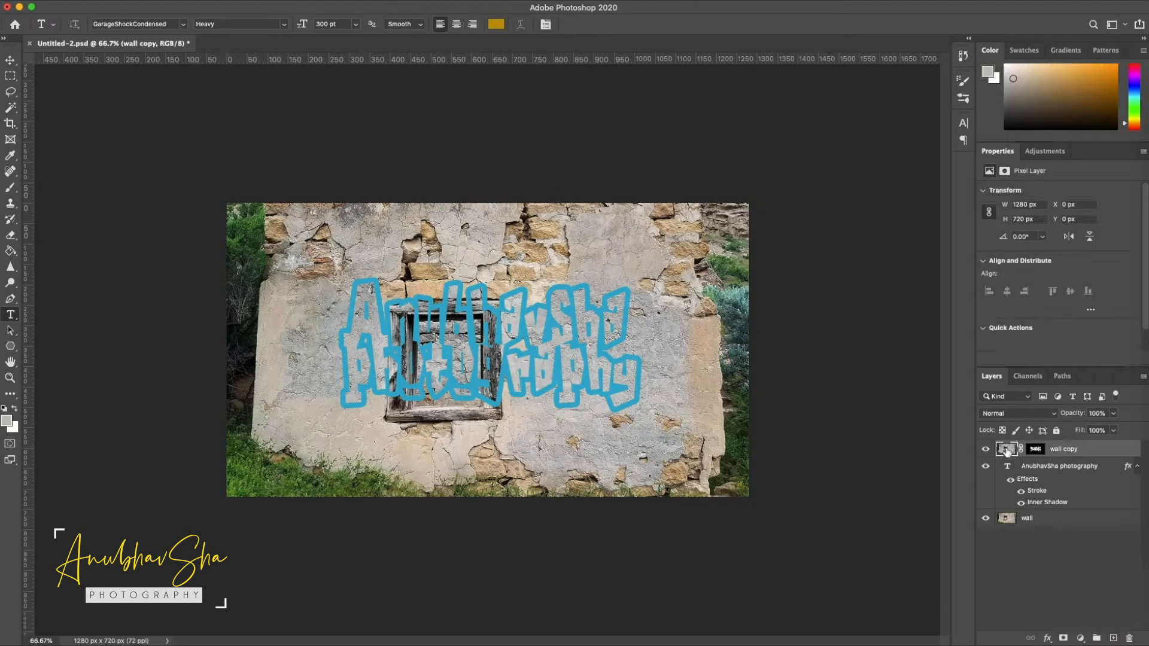
{"action": "left_click", "coordinate": [1014, 413]}
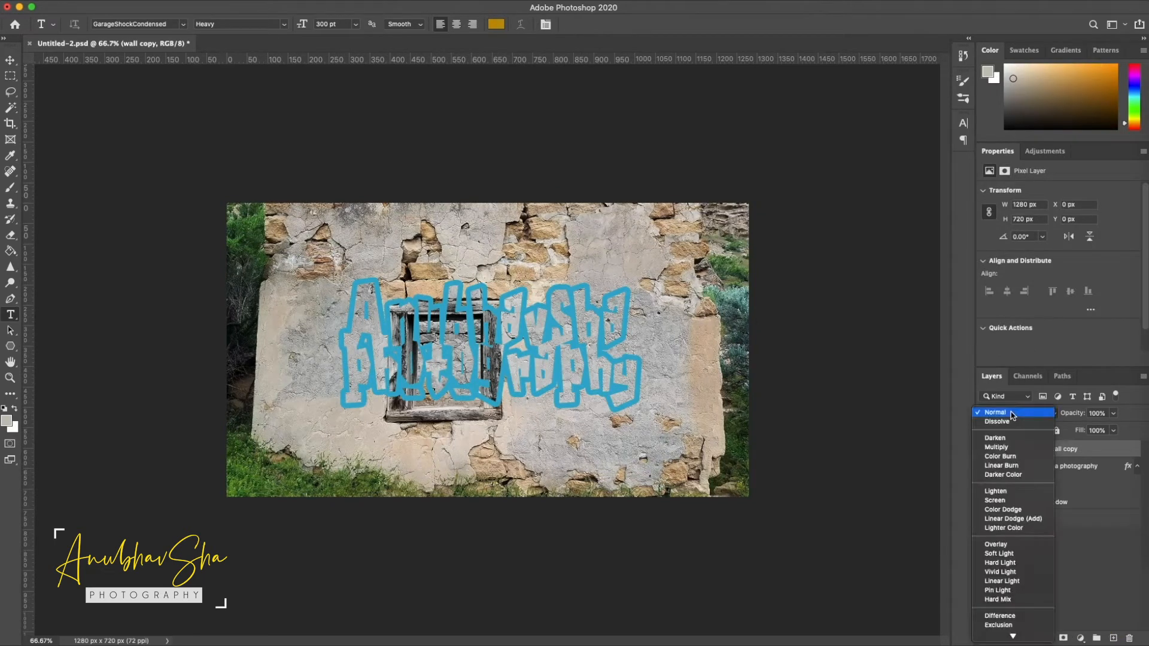
{"action": "left_click", "coordinate": [1018, 564]}
Group the text layer with the wall copy layer and add a layer mask to the group
{"action": "left_click", "coordinate": [1064, 472]}
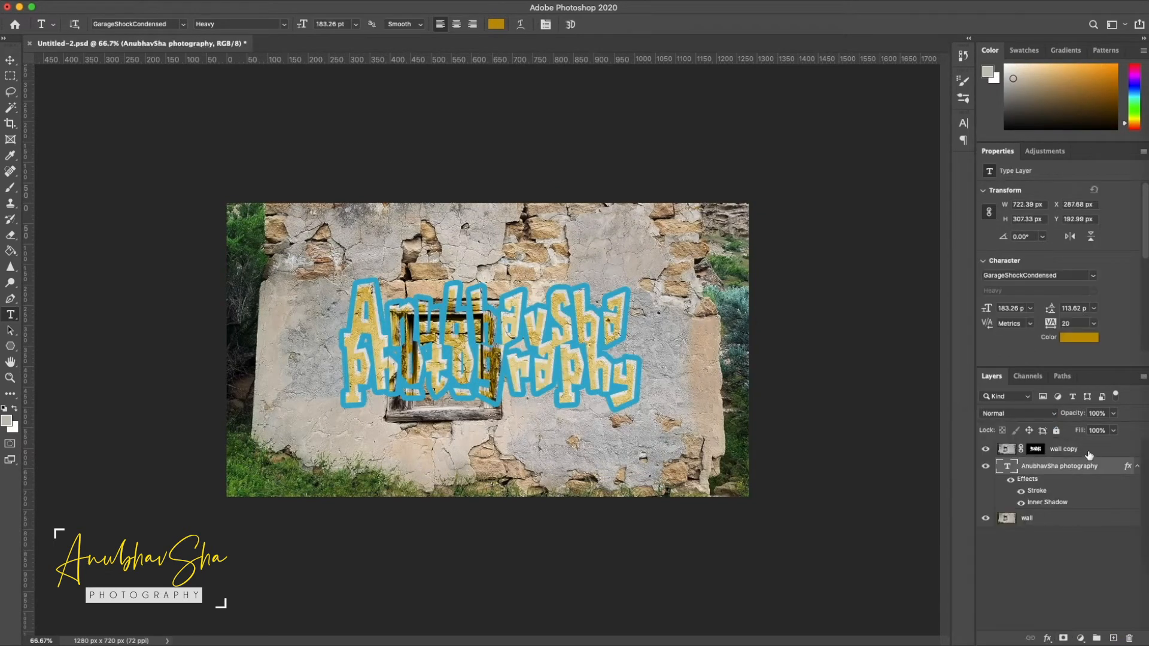
{"action": "left_click", "coordinate": [1089, 453]}
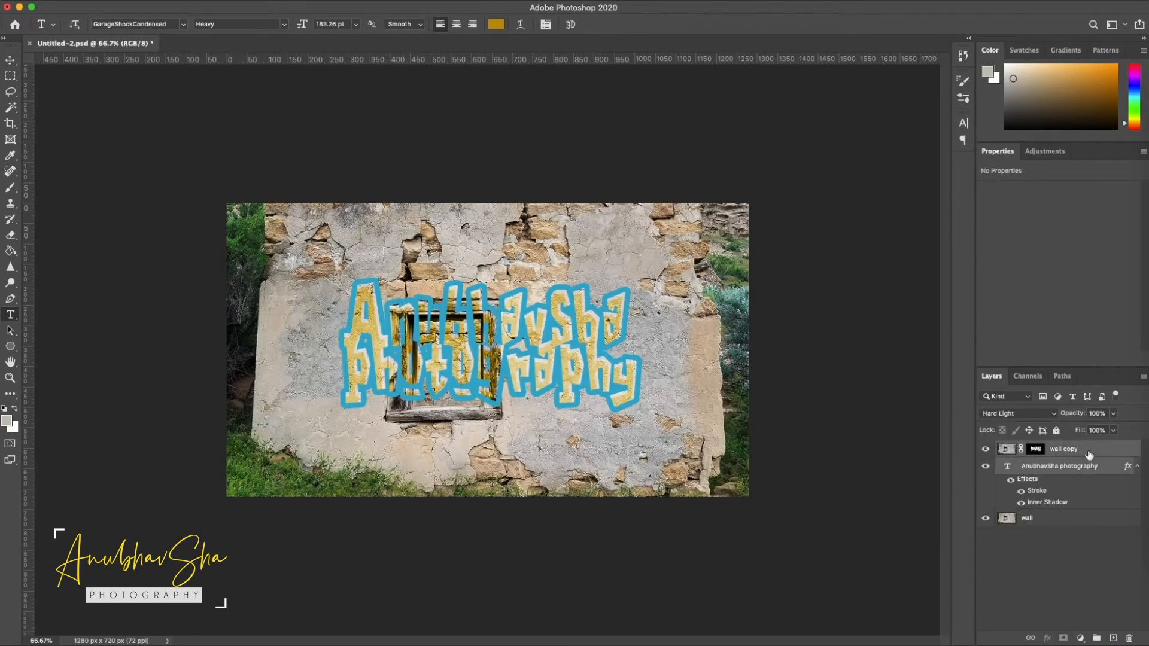
{"action": "key", "text": "super+g"}
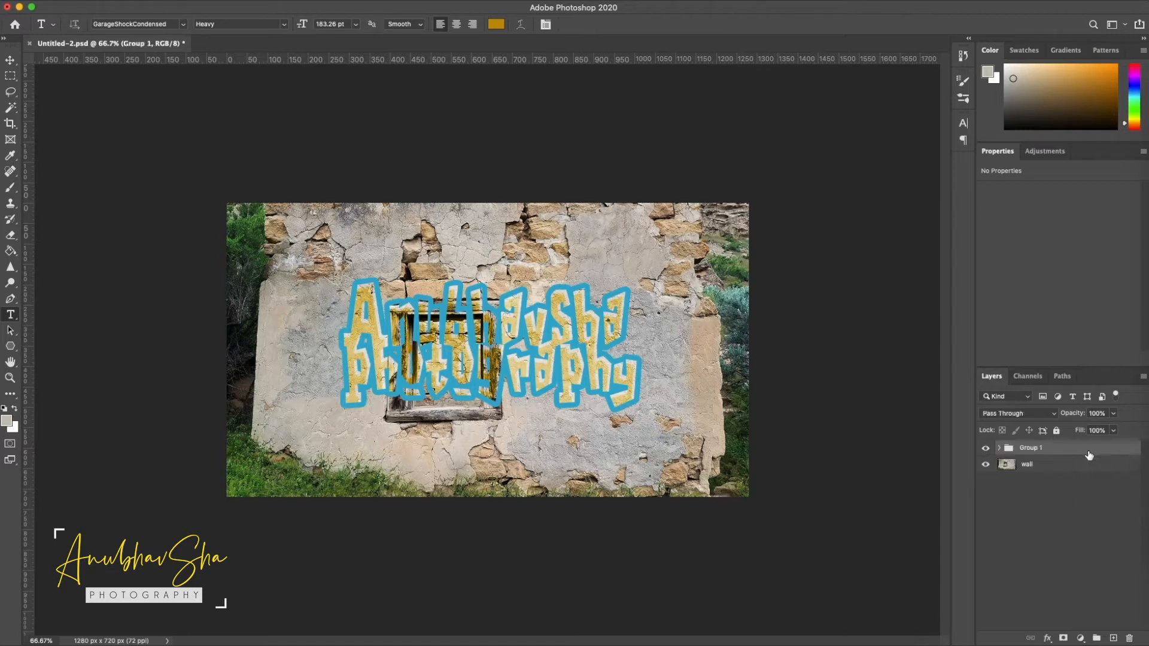
{"action": "left_click", "coordinate": [1064, 638]}
Paint black on the group mask with a soft 39% opacity brush to fade the text over the window
{"action": "left_click", "coordinate": [10, 191]}
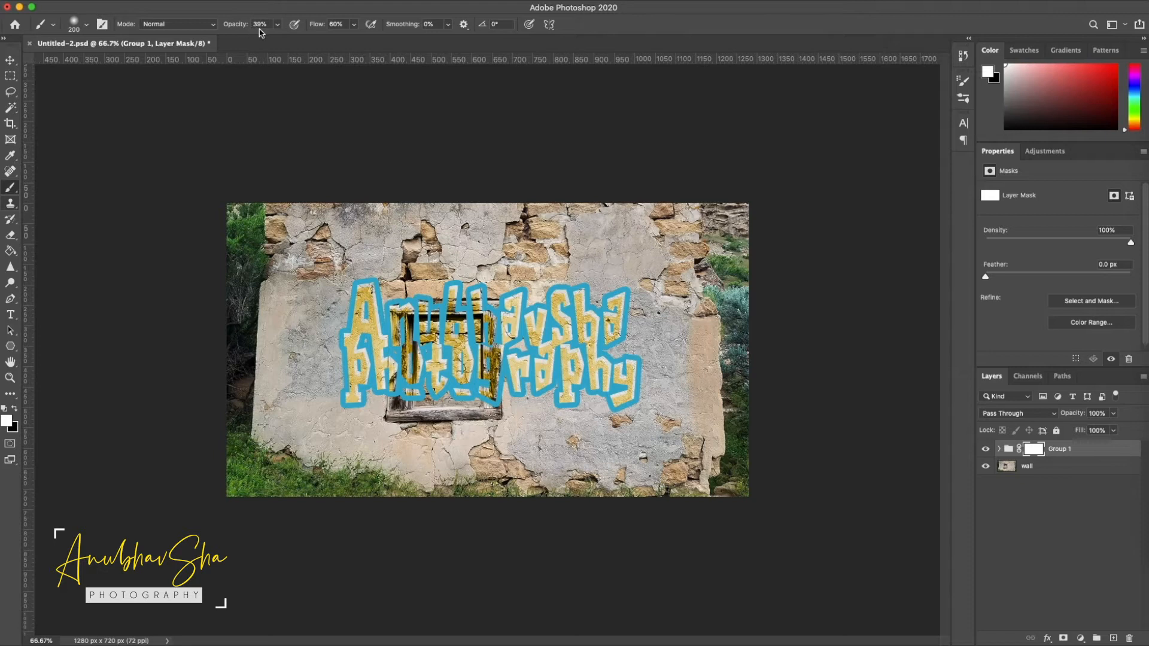
{"action": "left_click", "coordinate": [14, 409]}
{"action": "left_click", "coordinate": [426, 357]}
{"action": "mouse_move", "coordinate": [413, 341]}
{"action": "left_mouse_down"}
{"action": "mouse_move", "coordinate": [411, 373]}
{"action": "mouse_move", "coordinate": [471, 341]}
{"action": "mouse_move", "coordinate": [410, 376]}
{"action": "left_mouse_up"}
{"action": "mouse_move", "coordinate": [487, 310]}
{"action": "left_mouse_down"}
{"action": "mouse_move", "coordinate": [415, 406]}
{"action": "mouse_move", "coordinate": [412, 334]}
{"action": "left_mouse_up"}
Restore the lettering inside the window opening by painting white on the mask with a 100 px brush at 100% opacity
{"action": "key", "text": "x"}
{"action": "left_click", "coordinate": [277, 24]}
{"action": "left_click_drag", "start_coordinate": [290, 37], "coordinate": [329, 41]}
{"action": "key", "text": "bracketleft"}
{"action": "key", "text": "bracketleft"}
{"action": "key", "text": "bracketleft"}
{"action": "key", "text": "bracketleft"}
{"action": "mouse_move", "coordinate": [450, 352]}
{"action": "left_mouse_down"}
{"action": "mouse_move", "coordinate": [465, 370]}
{"action": "mouse_move", "coordinate": [458, 382]}
{"action": "mouse_move", "coordinate": [450, 350]}
{"action": "left_mouse_up"}
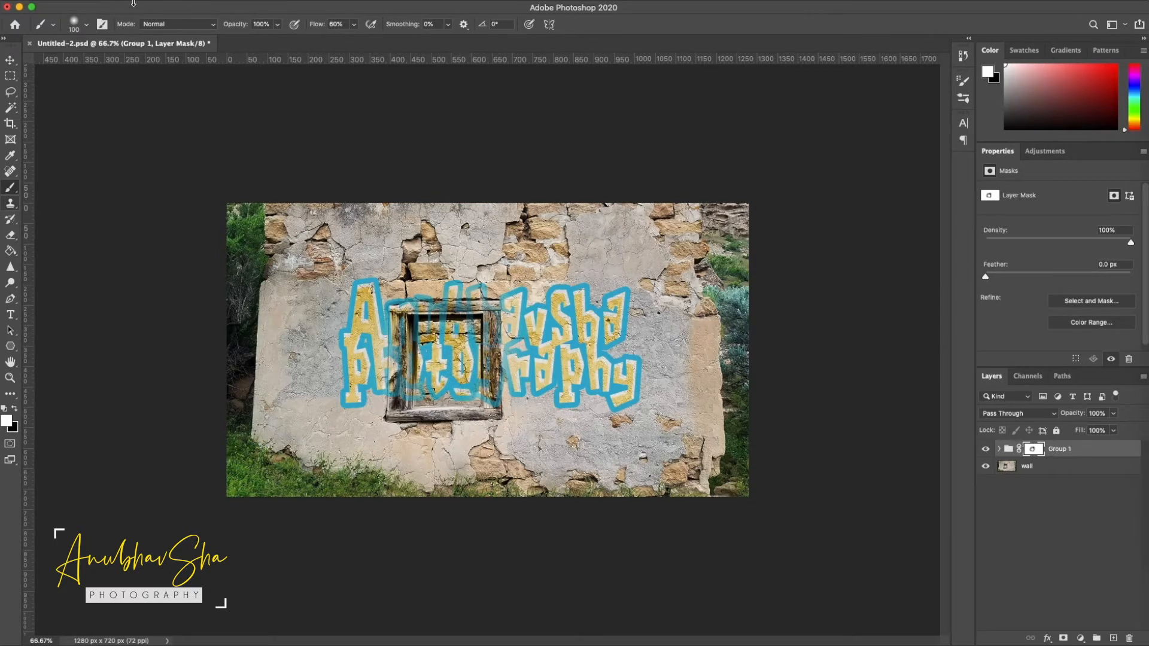
Choose the 940 px drip brush from the Spraypaint Splatter set and reduce it to 125 px
{"action": "left_click", "coordinate": [88, 25]}
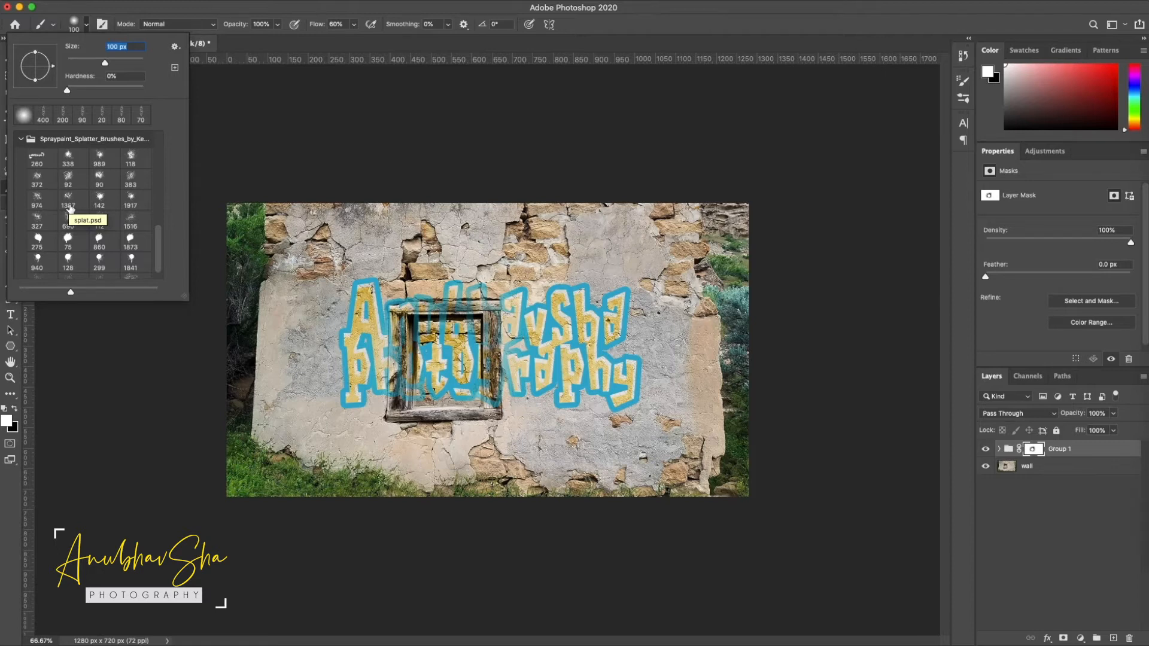
{"action": "scroll", "coordinate": [62, 234], "scroll_direction": "down", "scroll_amount": 1}
{"action": "left_click", "coordinate": [33, 254]}
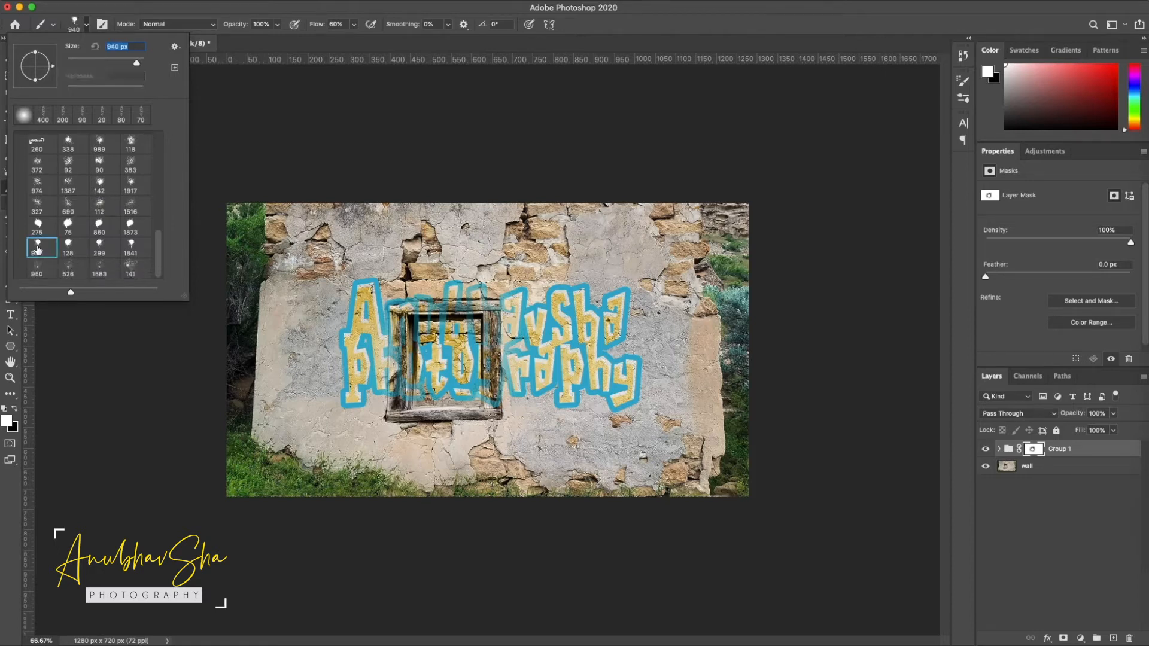
{"action": "key", "text": "Return"}
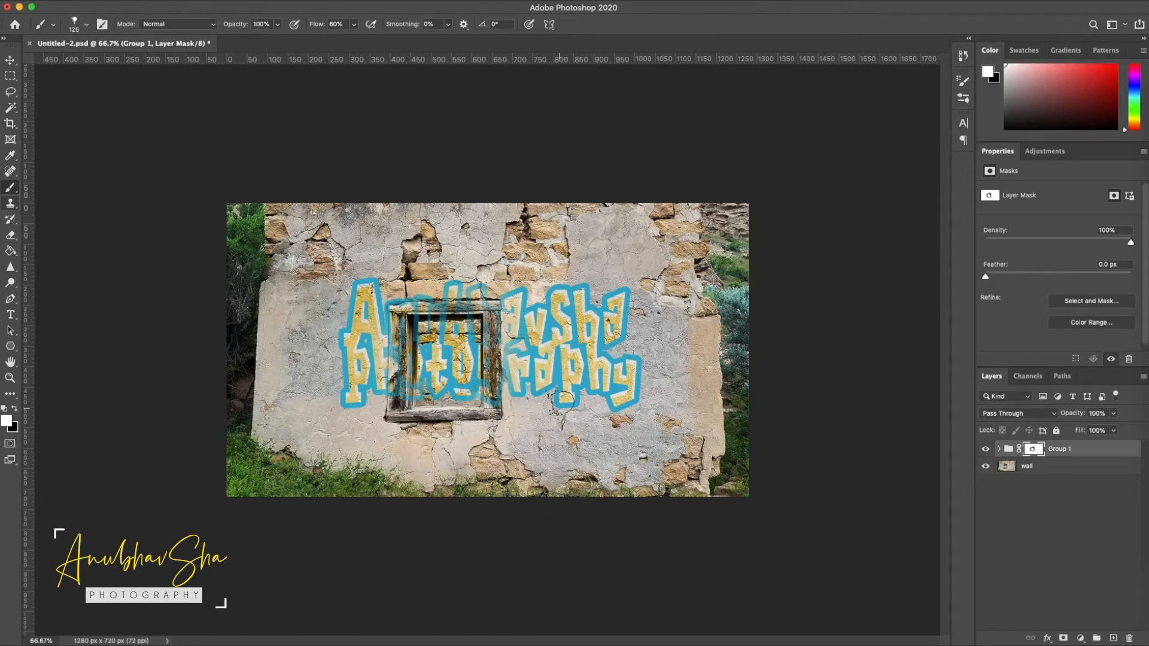
Sample the blue of the text outline and add a new layer at the top inside the group
{"action": "left_click", "coordinate": [563, 398], "text": "alt"}
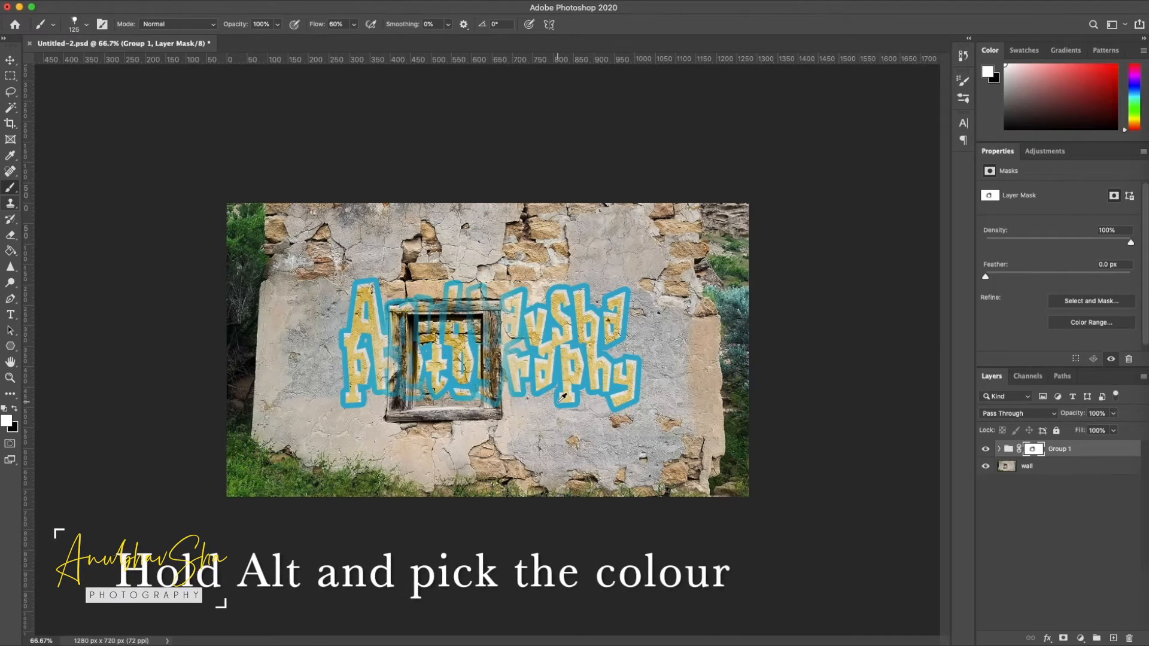
{"action": "left_click", "coordinate": [999, 448]}
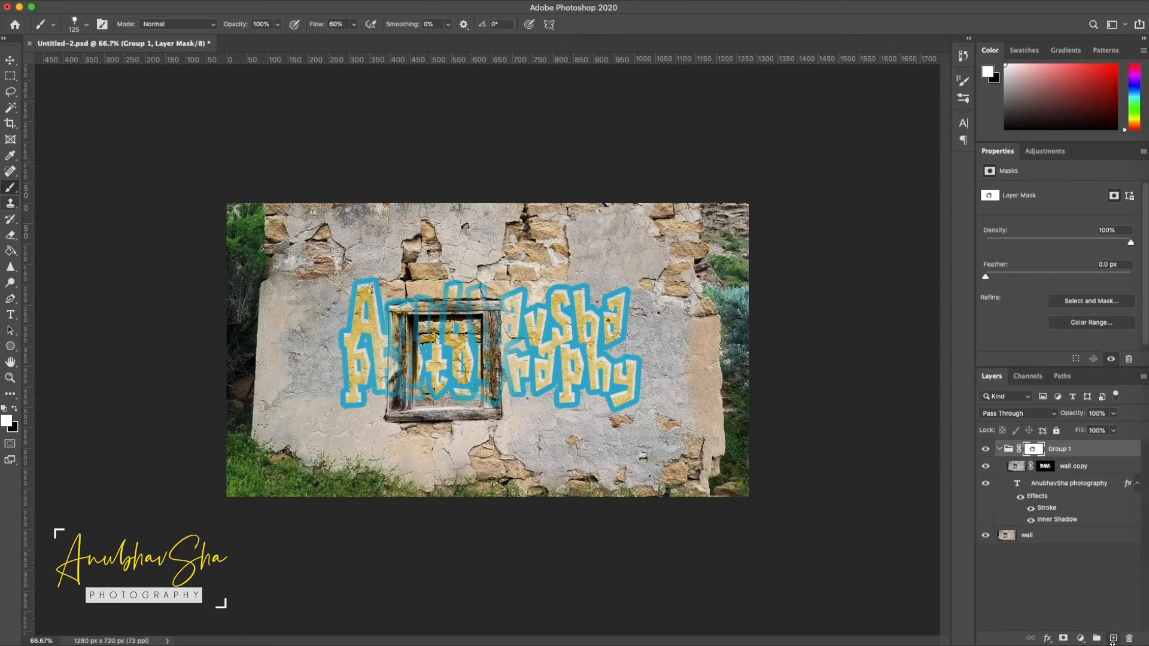
{"action": "left_click", "coordinate": [1113, 638]}
Stamp blue paint drips along the lower edge of the text at 86% opacity, enlarging the brush to 200 px
{"action": "left_click", "coordinate": [277, 24]}
{"action": "left_click_drag", "start_coordinate": [251, 41], "coordinate": [272, 41]}
{"action": "left_click", "coordinate": [394, 334]}
{"action": "left_click", "coordinate": [375, 411]}
{"action": "key", "text": "bracketright"}
{"action": "key", "text": "bracketright"}
{"action": "key", "text": "bracketright"}
{"action": "left_click", "coordinate": [601, 417]}
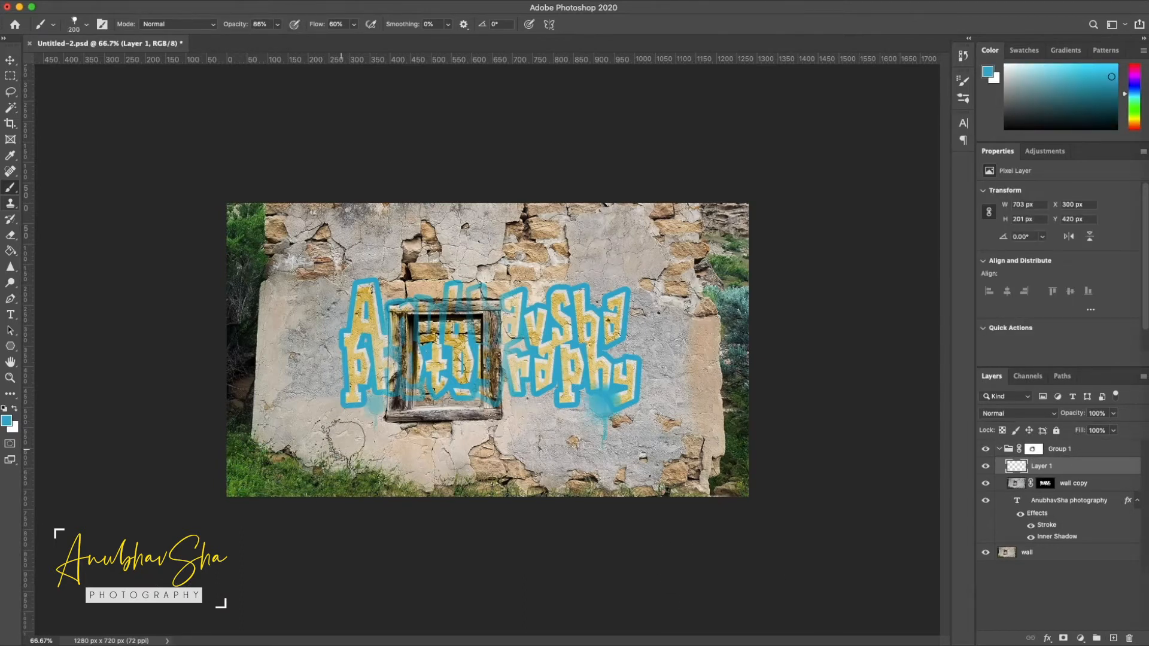
Choose a fine splatter brush at 200 px and stamp blue paint specks at both ends of the lettering
{"action": "left_click", "coordinate": [87, 25]}
{"action": "double_click", "coordinate": [118, 272]}
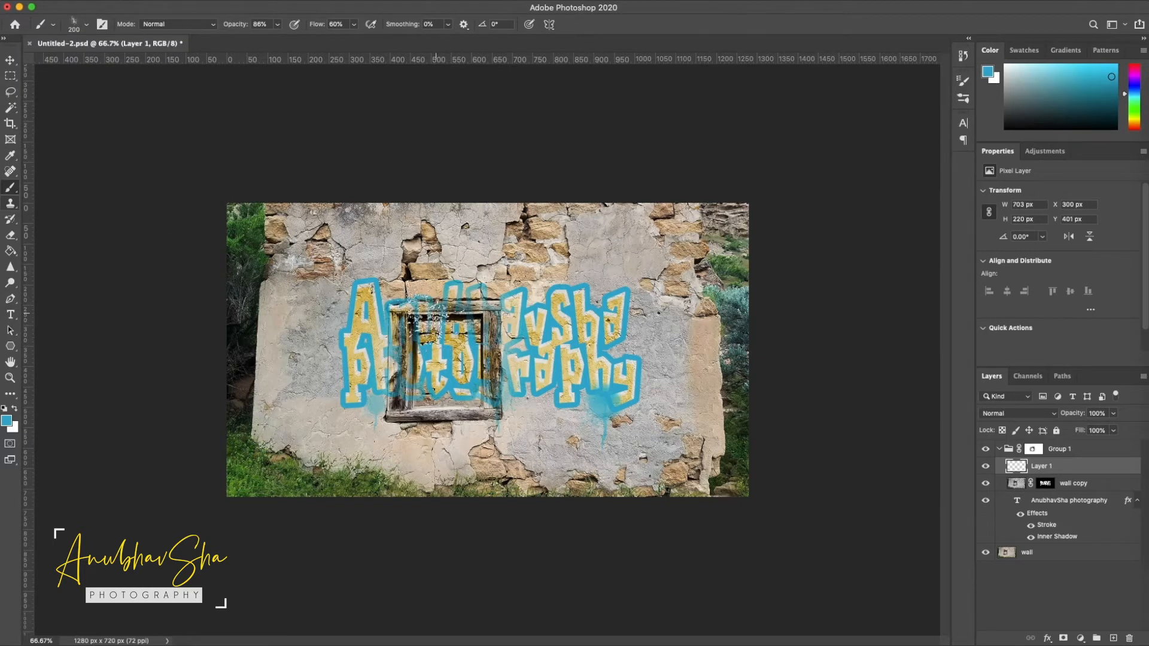
{"action": "left_click", "coordinate": [645, 343]}
{"action": "left_click", "coordinate": [339, 315]}
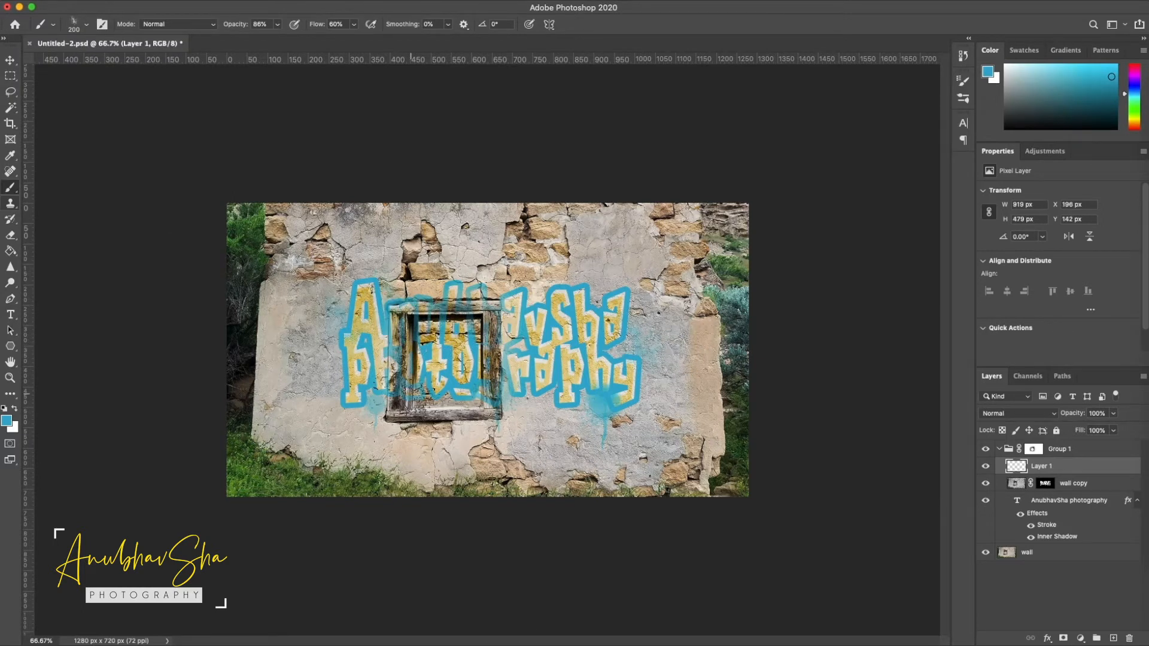
Pick a yellow paint colour like the letter fill and stamp splatter around the text and below the window at 98% opacity
{"action": "left_click", "coordinate": [617, 317], "text": "alt"}
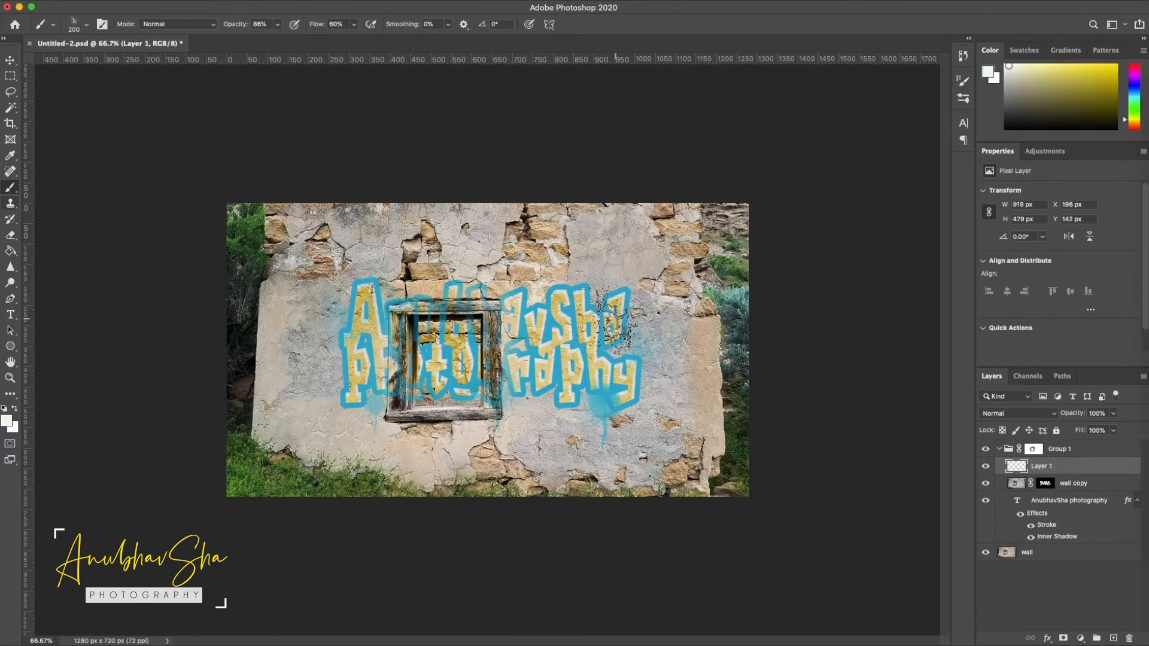
{"action": "left_click", "coordinate": [6, 421]}
{"action": "left_click", "coordinate": [846, 377]}
{"action": "left_click", "coordinate": [1026, 359]}
{"action": "left_click", "coordinate": [325, 342]}
{"action": "left_click", "coordinate": [522, 420]}
{"action": "left_click", "coordinate": [642, 426]}
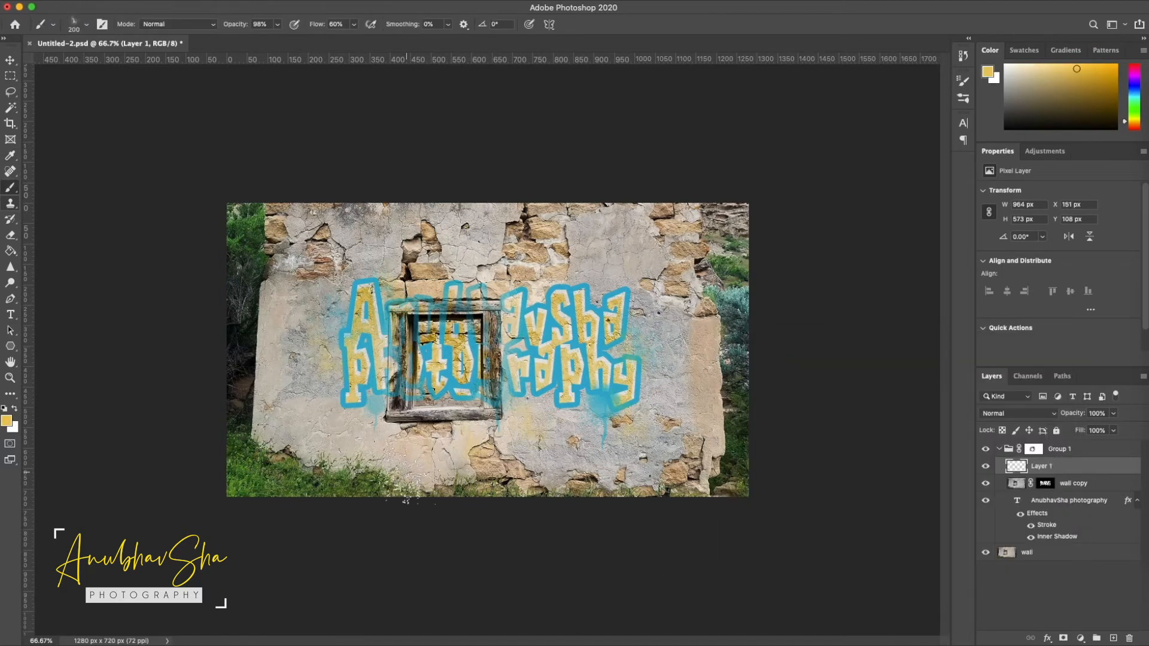
Sample the outline's blue again and stamp more splatter below the window and beneath the end of the lettering
{"action": "left_click", "coordinate": [381, 327], "text": "alt"}
{"action": "left_click", "coordinate": [469, 436]}
{"action": "left_click", "coordinate": [516, 448]}
{"action": "left_click", "coordinate": [663, 418]}
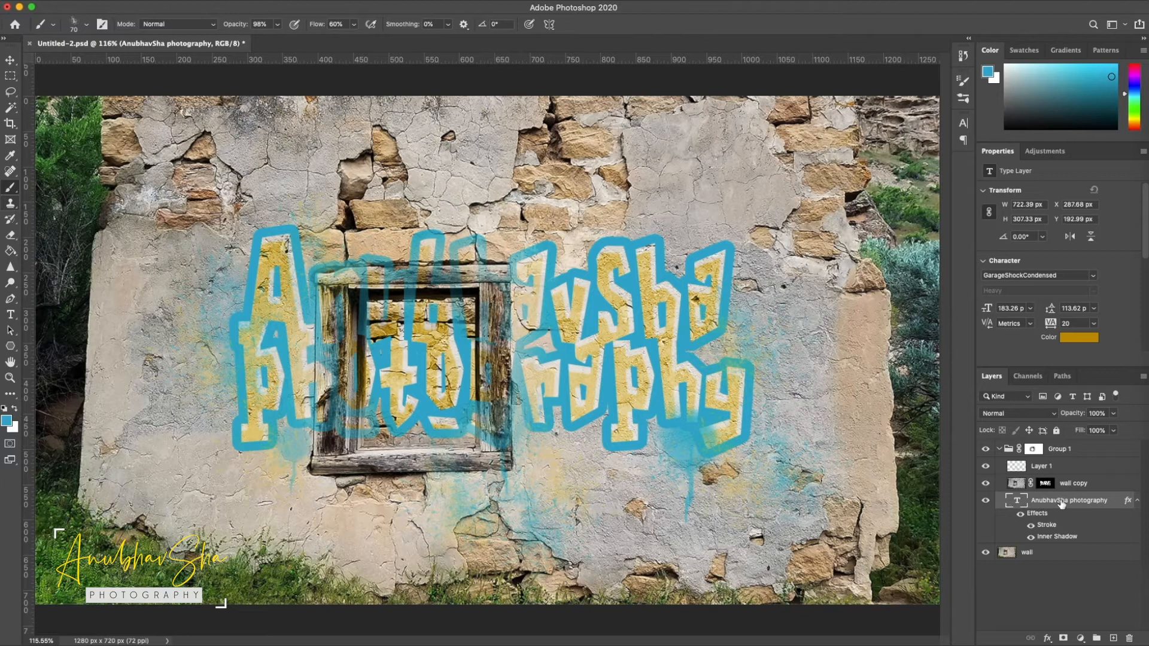
Convert the text layer to a smart object, load its outline as a selection and add a layer mask from it
{"action": "right_click", "coordinate": [1064, 505]}
{"action": "left_click", "coordinate": [959, 222]}
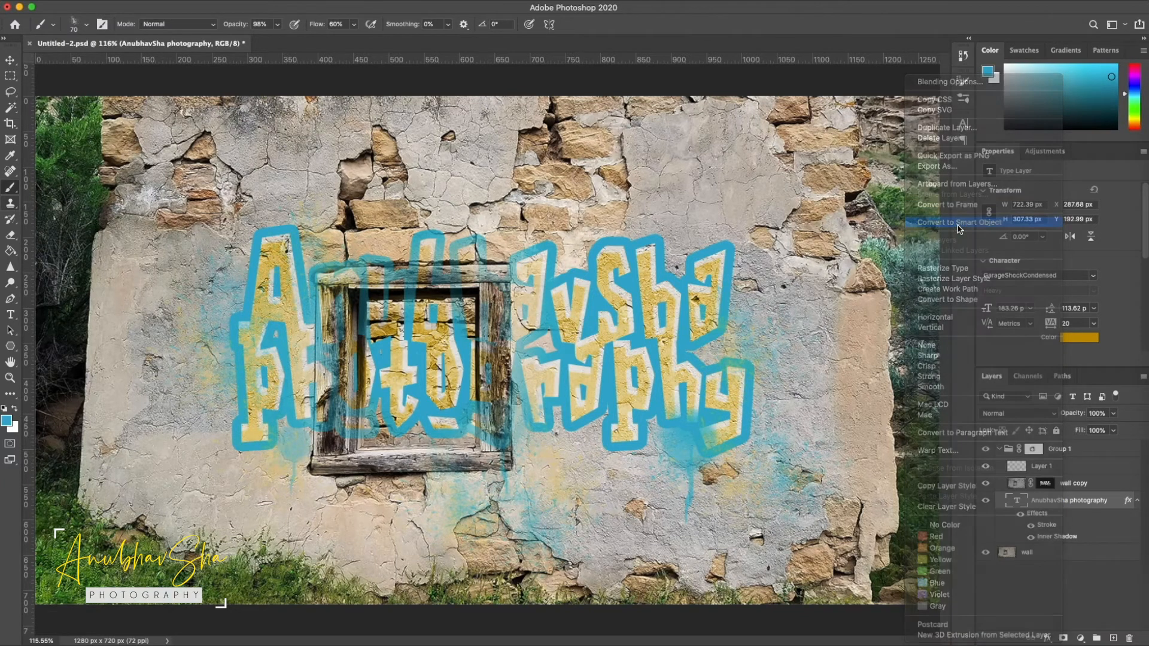
{"action": "left_click", "coordinate": [1015, 504], "text": "super"}
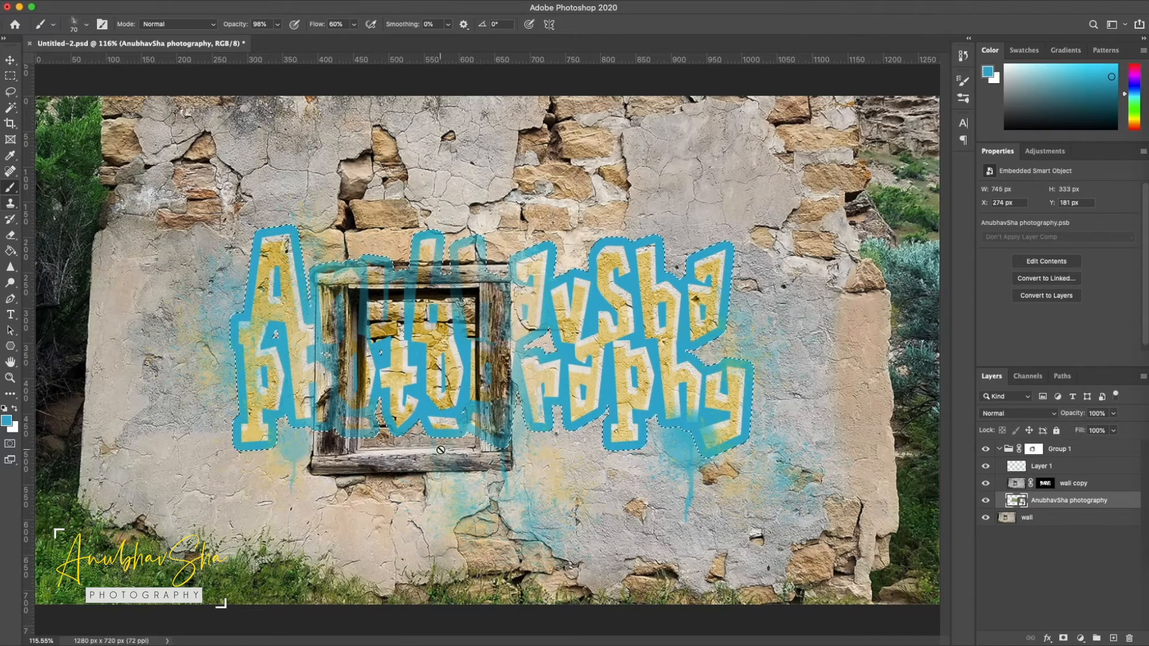
{"action": "left_click", "coordinate": [1063, 639]}
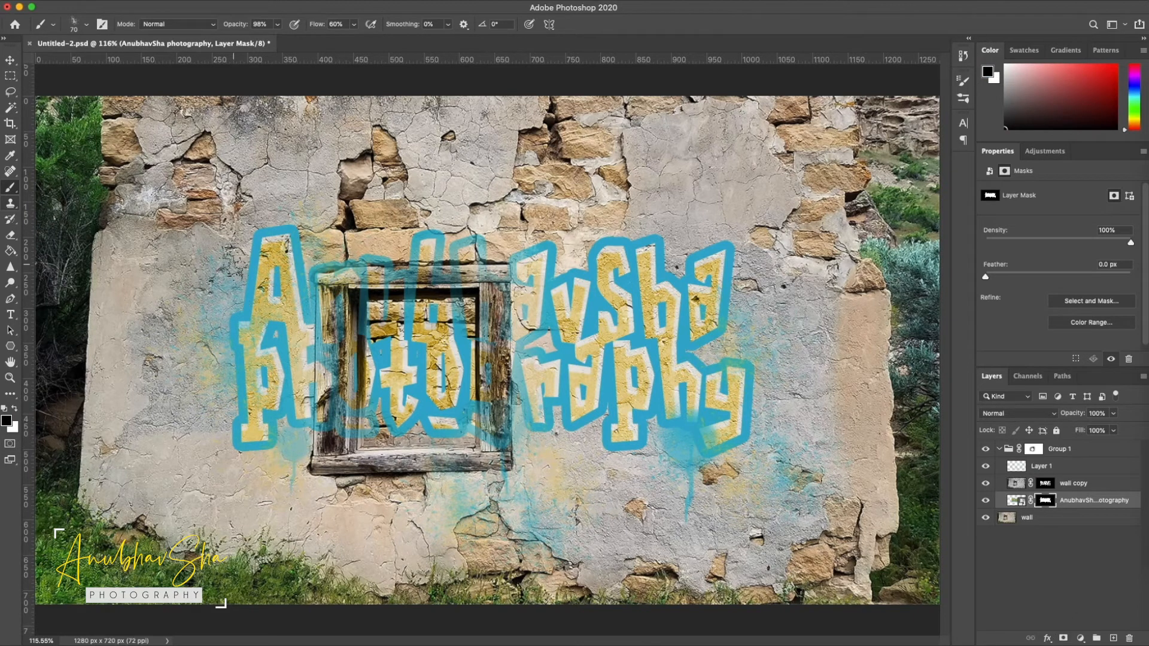
Wear away the letters beside the window by painting black on the text mask with a 100 px splatter brush at 100% opacity
{"action": "left_click", "coordinate": [86, 24]}
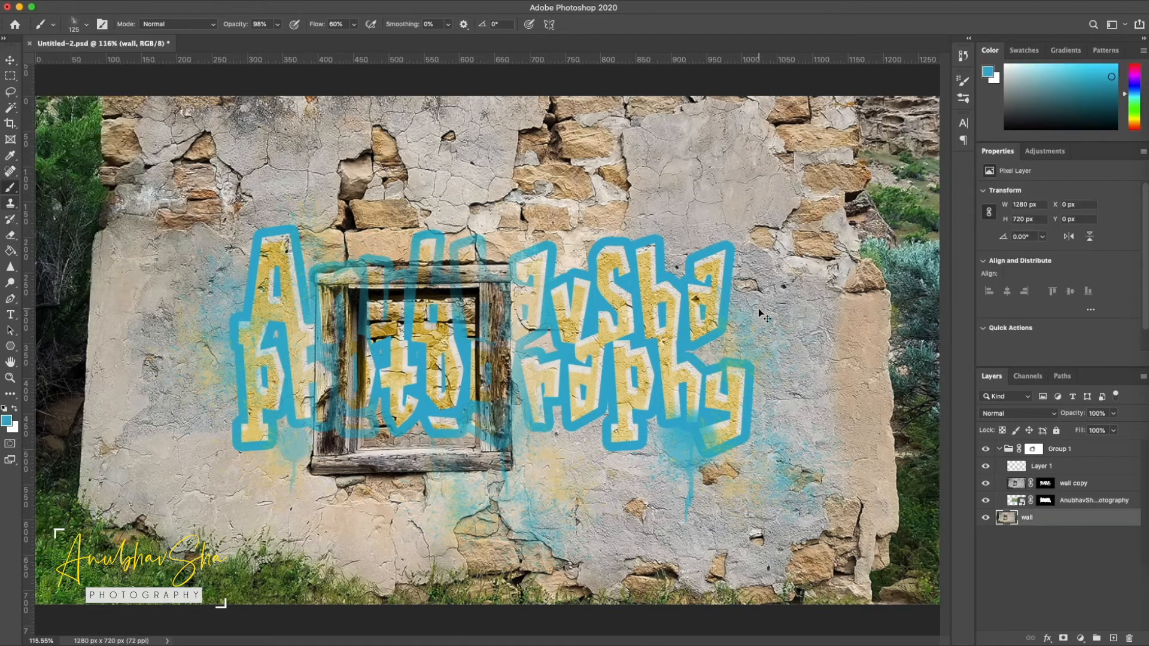
{"action": "scroll", "coordinate": [759, 308], "scroll_direction": "up", "scroll_amount": 5}
{"action": "left_click_drag", "start_coordinate": [534, 305], "coordinate": [359, 90]}
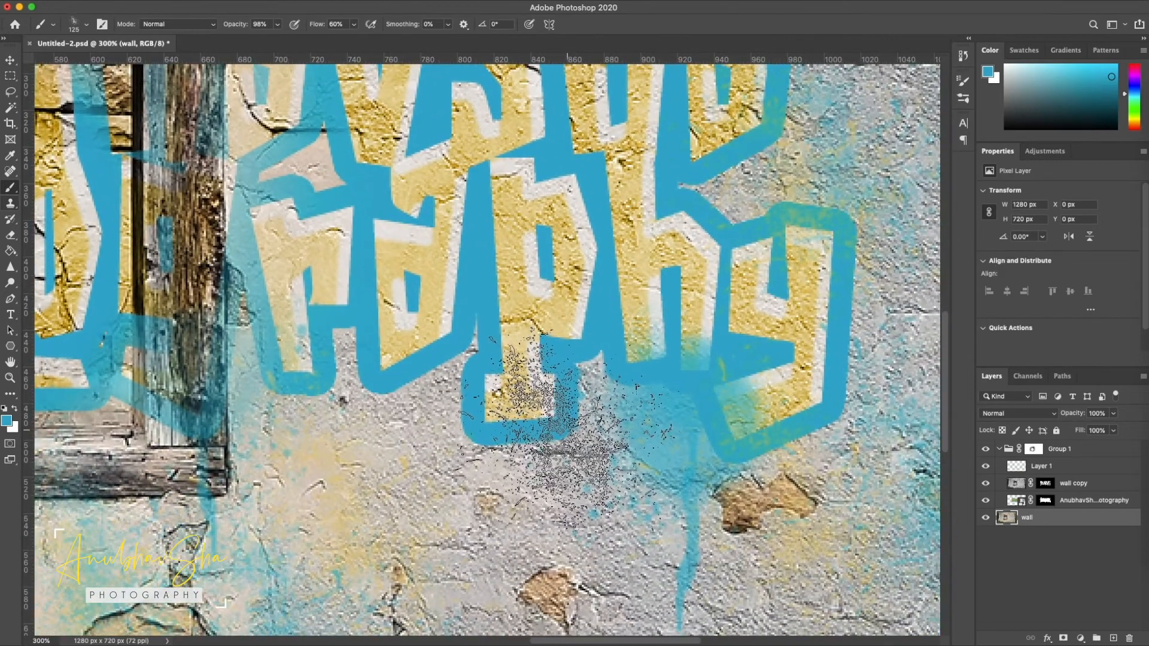
{"action": "left_click_drag", "start_coordinate": [599, 395], "coordinate": [616, 365]}
{"action": "key", "text": "0"}
{"action": "left_click", "coordinate": [612, 363]}
{"action": "left_click_drag", "start_coordinate": [477, 424], "coordinate": [490, 427]}
{"action": "left_click_drag", "start_coordinate": [838, 236], "coordinate": [809, 207]}
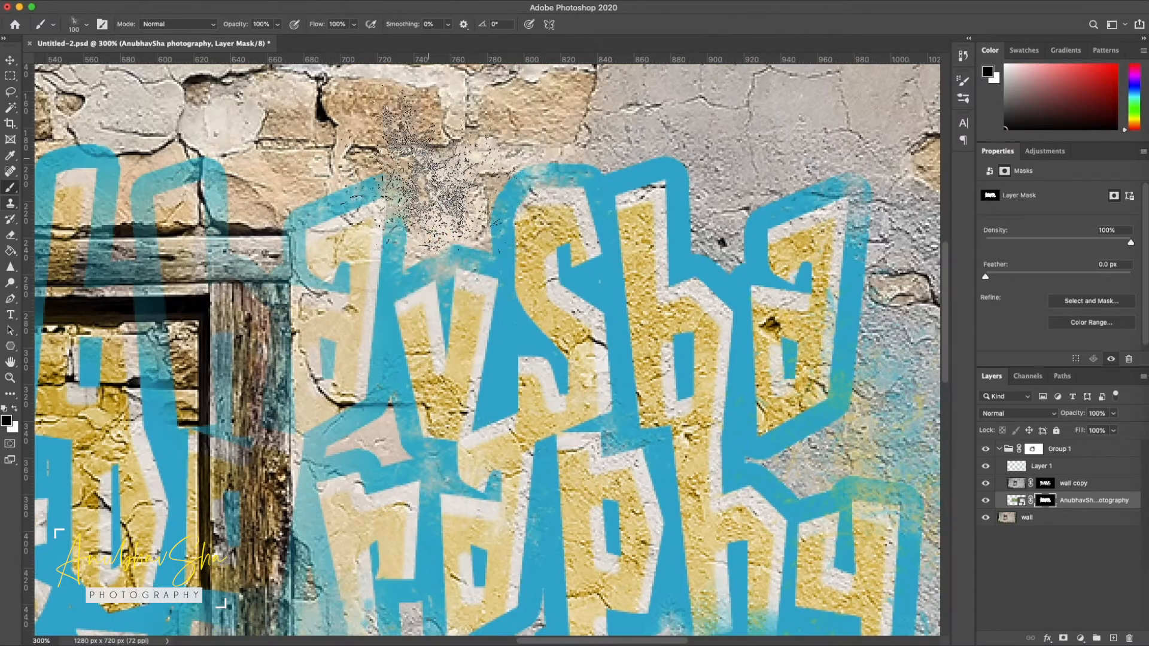
Roughen the rest of the lettering on the text mask with other splatter brushes, enlarging the brush to 125 px
{"action": "left_click", "coordinate": [53, 24]}
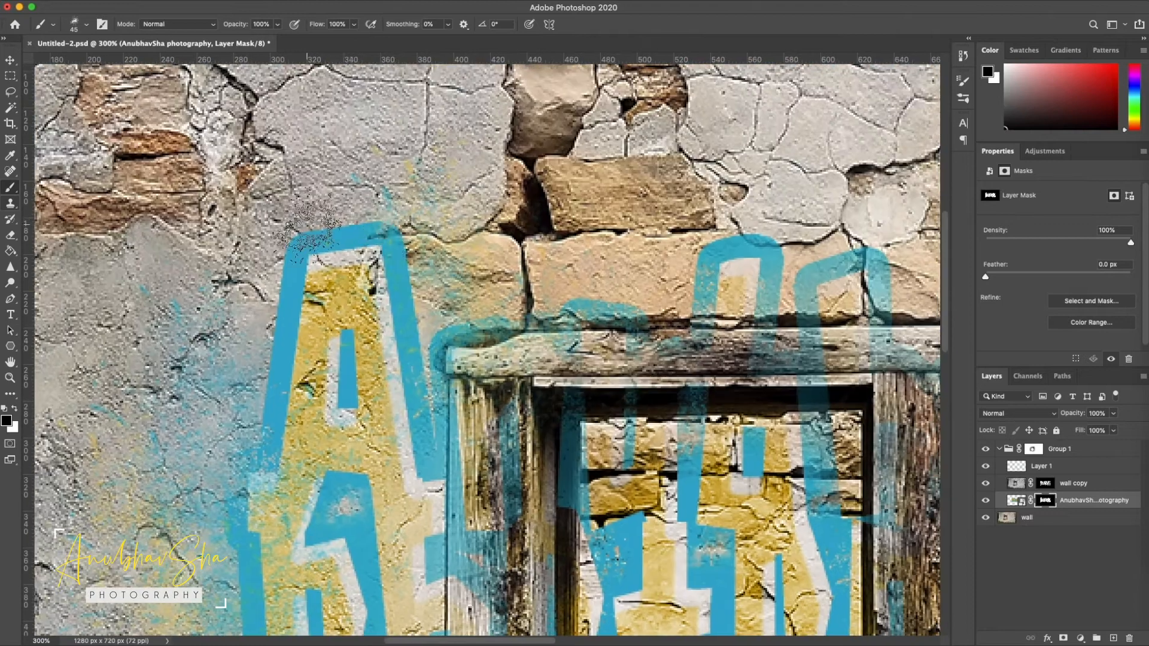
{"action": "left_click", "coordinate": [53, 24]}
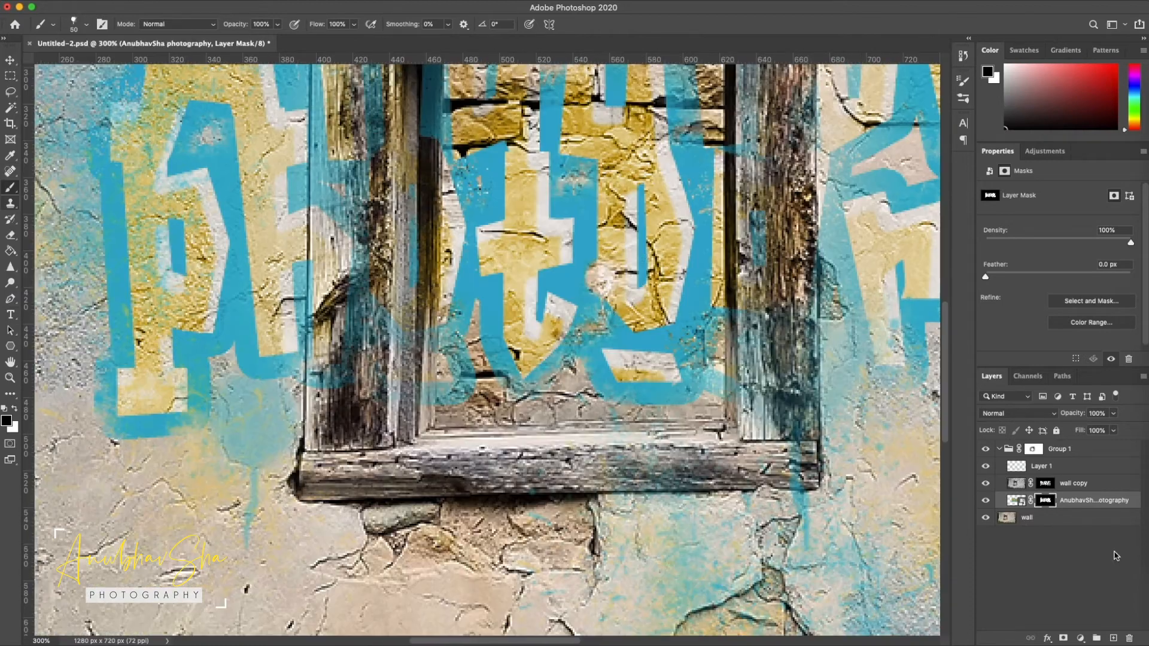
{"action": "key", "text": "super+minus"}
{"action": "key", "text": "super+minus"}
{"action": "key", "text": "bracketright"}
{"action": "key", "text": "bracketright"}
{"action": "key", "text": "bracketright"}
{"action": "key", "text": "bracketright"}
{"action": "double_click", "coordinate": [37, 171]}
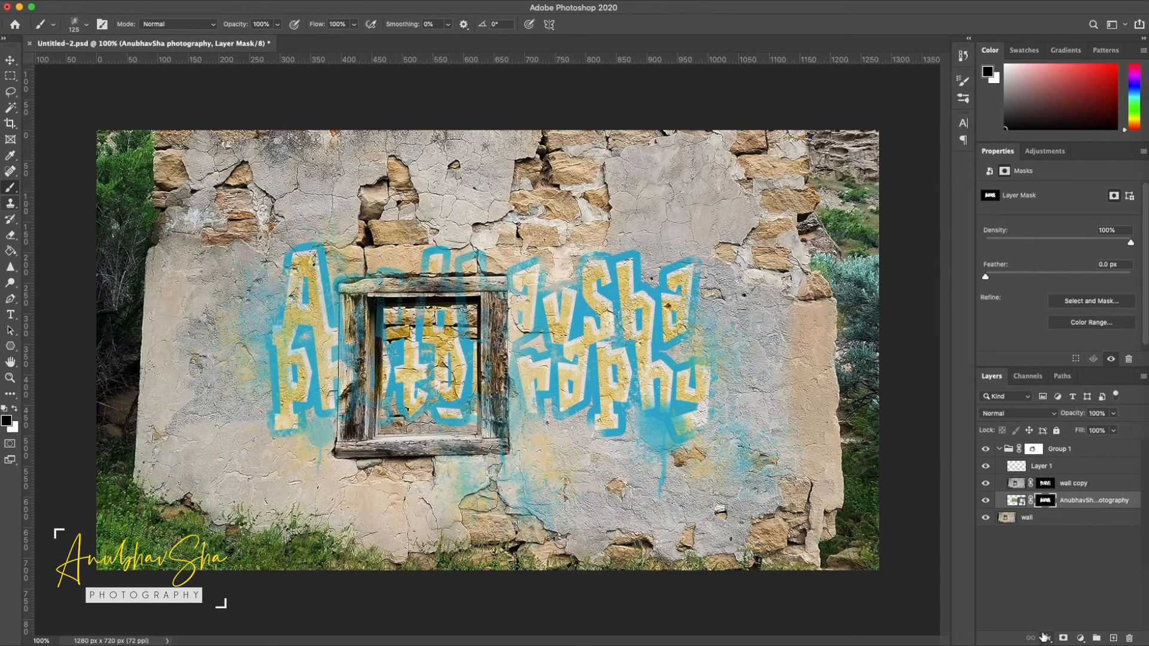
Add a layer mask to the splatter layer and chip more paint off the text mask, reducing the brush to 40 px
{"action": "left_click", "coordinate": [1042, 466]}
{"action": "left_click", "coordinate": [1064, 638]}
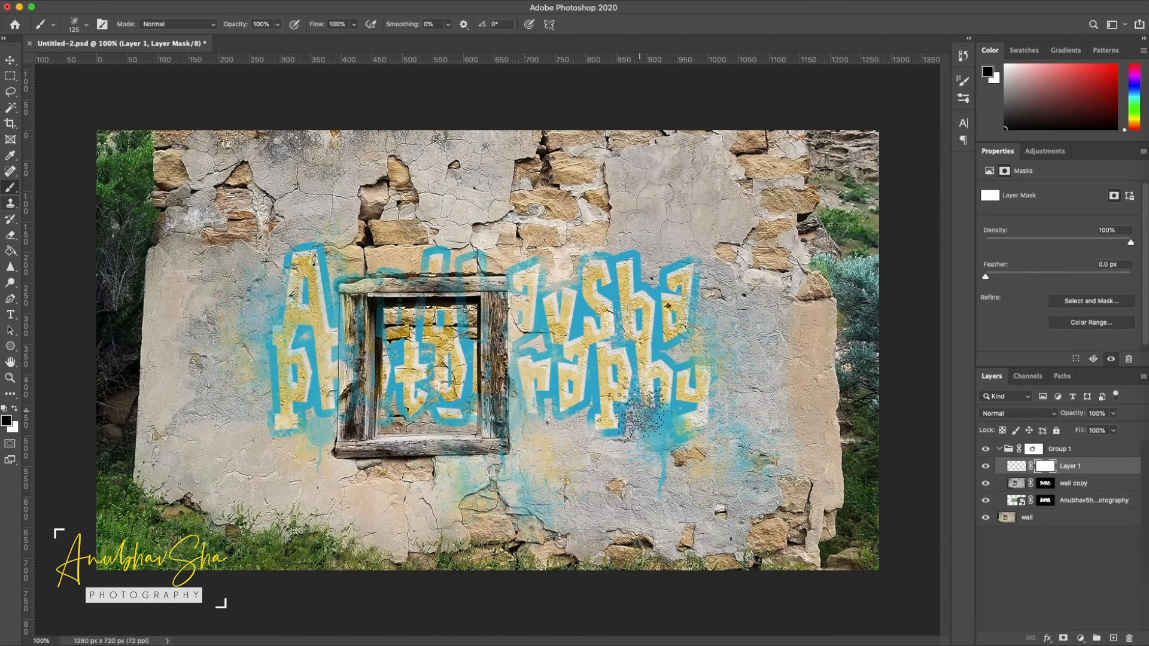
{"action": "left_click", "coordinate": [1045, 500]}
{"action": "left_click", "coordinate": [590, 395]}
{"action": "key", "text": "bracketleft"}
{"action": "key", "text": "bracketleft"}
{"action": "key", "text": "bracketleft"}
{"action": "key", "text": "bracketleft"}
{"action": "key", "text": "bracketleft"}
{"action": "key", "text": "bracketleft"}
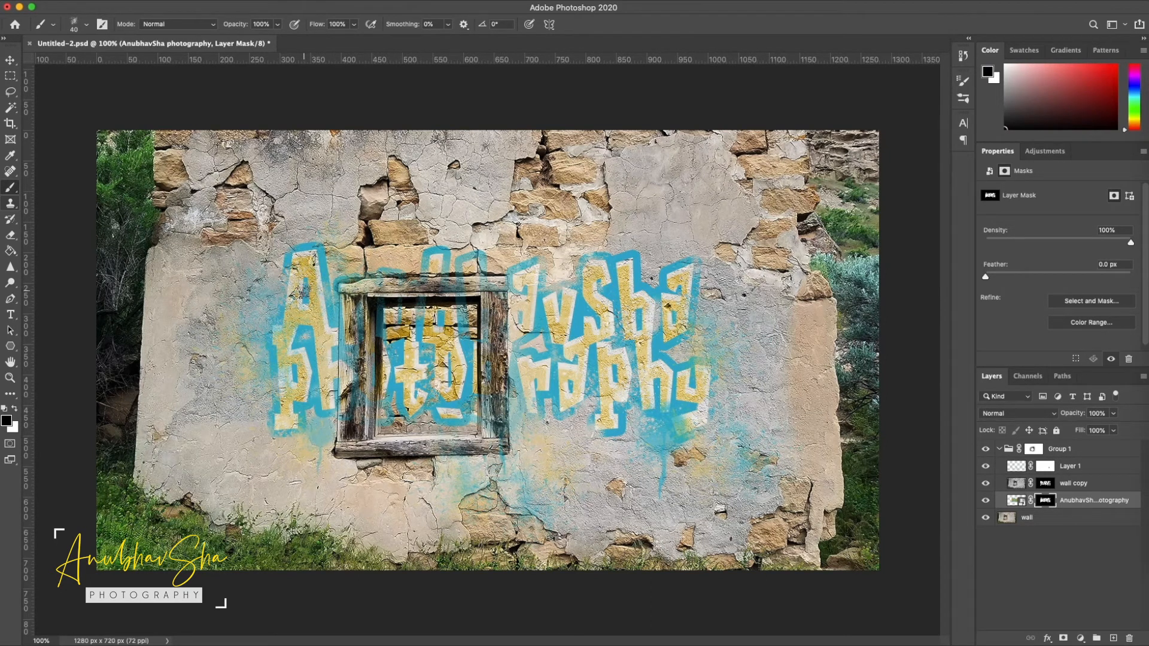
Fade the paint splatter below the window on the splatter layer's mask, and reselect the text layer's mask
{"action": "left_click", "coordinate": [1046, 467]}
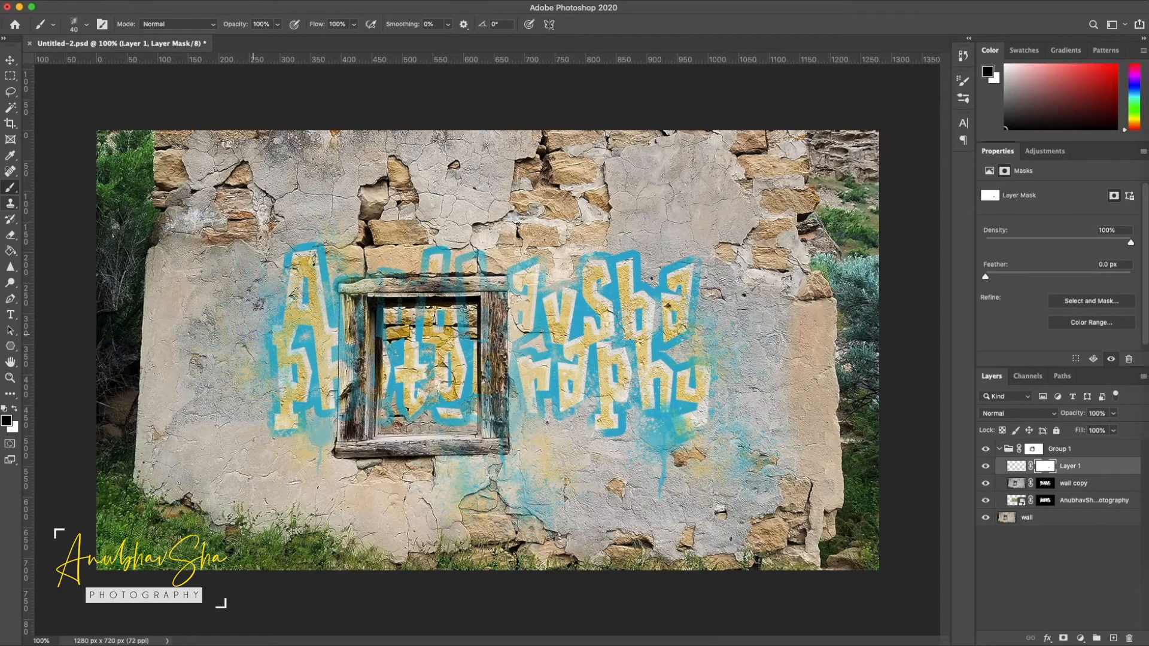
{"action": "left_click_drag", "start_coordinate": [513, 490], "coordinate": [472, 483]}
{"action": "left_click", "coordinate": [1045, 500]}
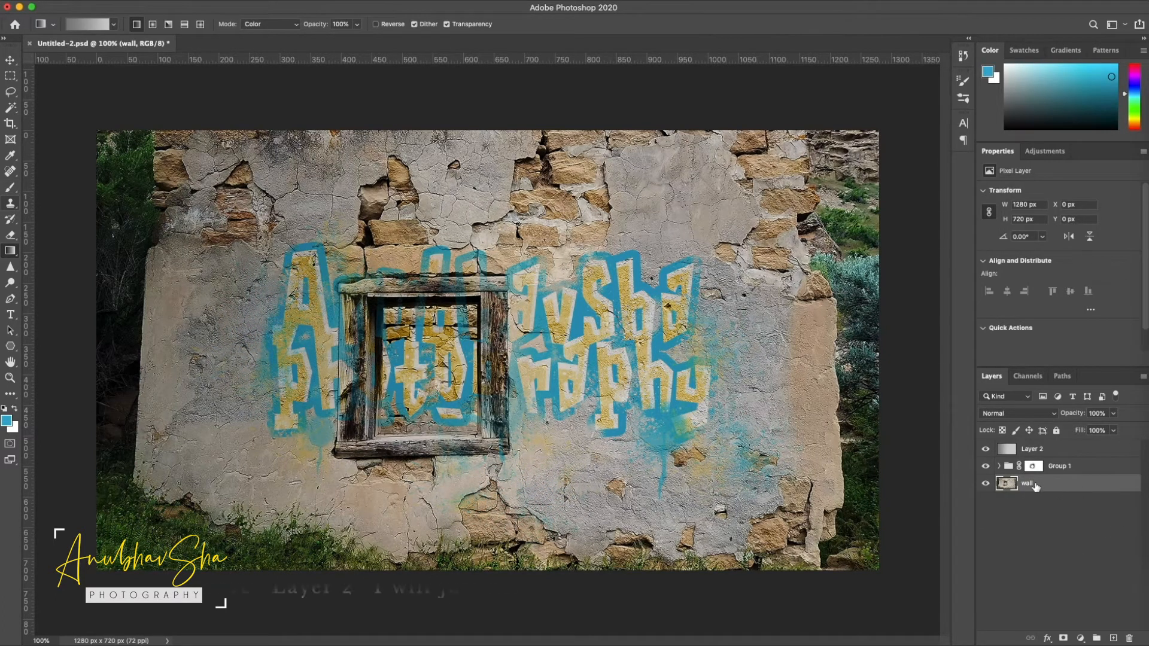
Add a Curves adjustment above the wall layer, clip it to that layer and raise the midtones to brighten the wall
{"action": "left_click", "coordinate": [1081, 638]}
{"action": "left_click", "coordinate": [1098, 466]}
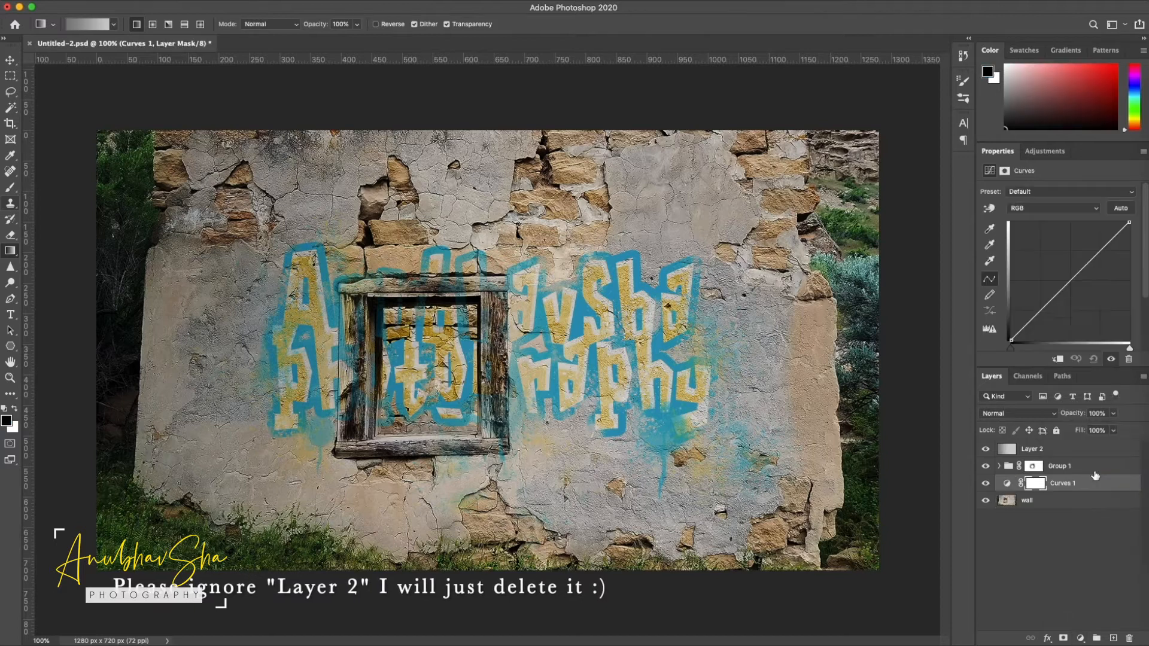
{"action": "left_click", "coordinate": [1057, 359]}
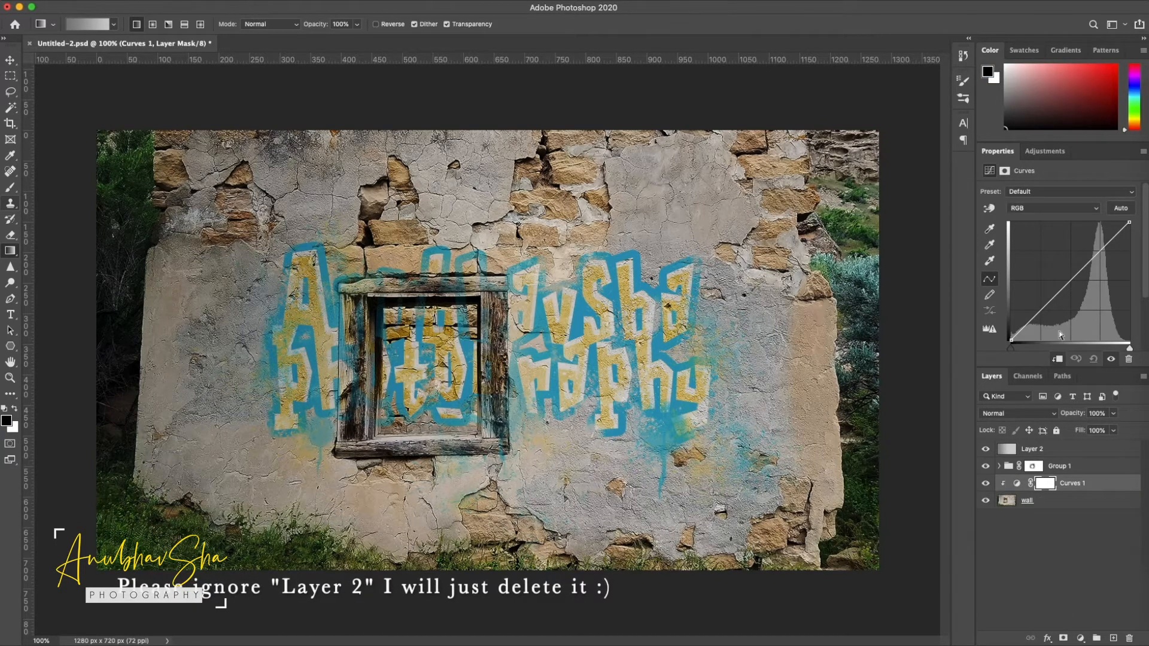
{"action": "left_click_drag", "start_coordinate": [1067, 284], "coordinate": [1094, 258]}
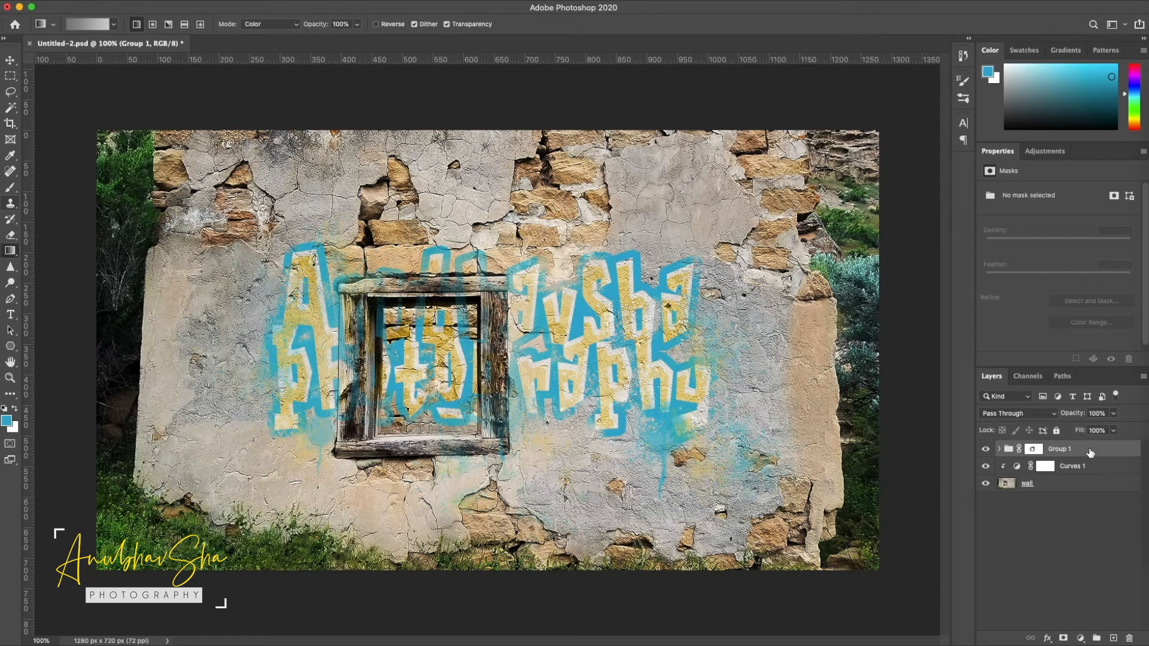
Stamp all visible layers into a new top layer and name it Final
{"action": "key", "text": "super+alt+shift+e"}
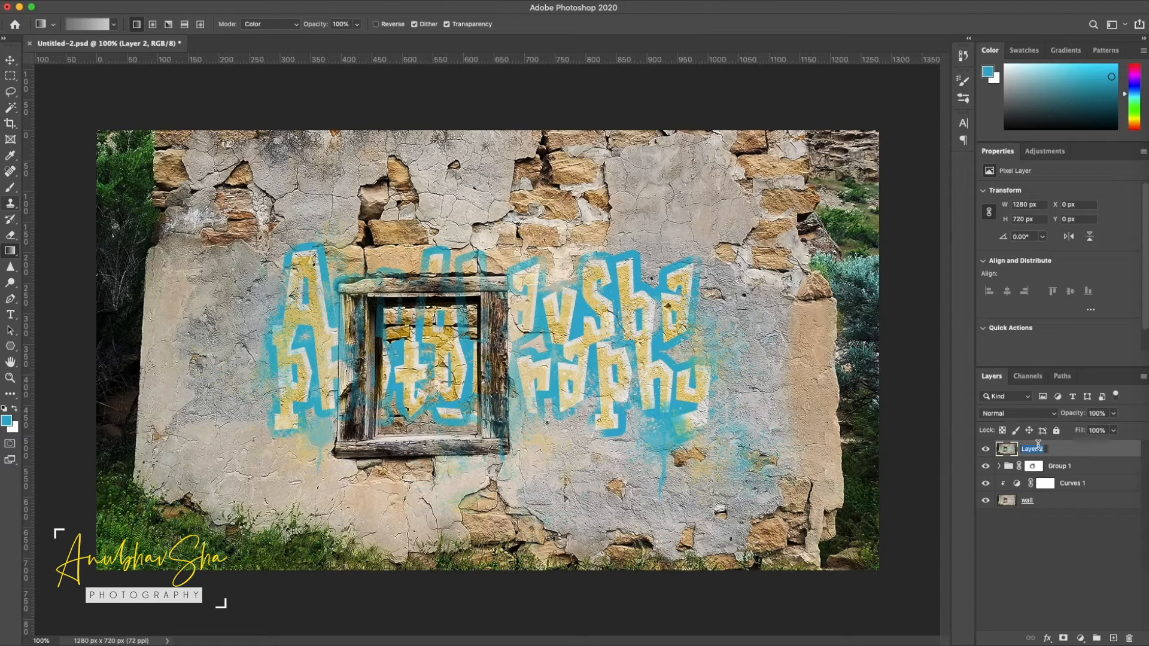
{"action": "type", "text": "F"}
Open the Camera Raw Filter on the Final layer and set Clarity to +35 and Texture to +20
{"action": "left_click", "coordinate": [277, 1]}
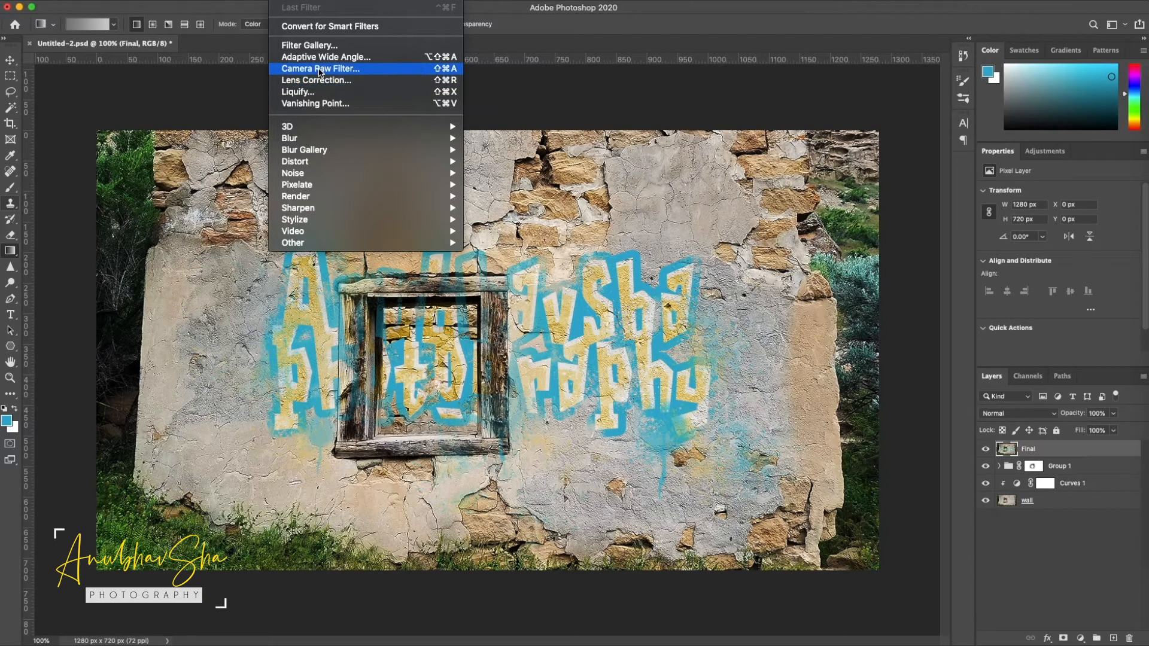
{"action": "left_click", "coordinate": [319, 70]}
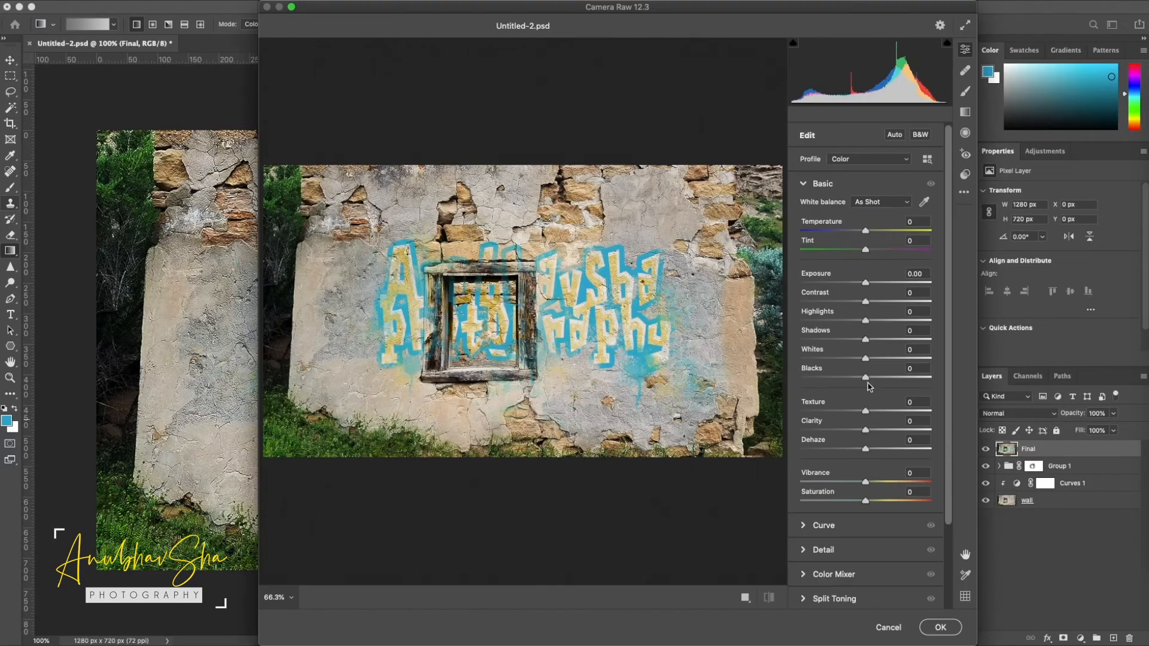
{"action": "left_click", "coordinate": [884, 431]}
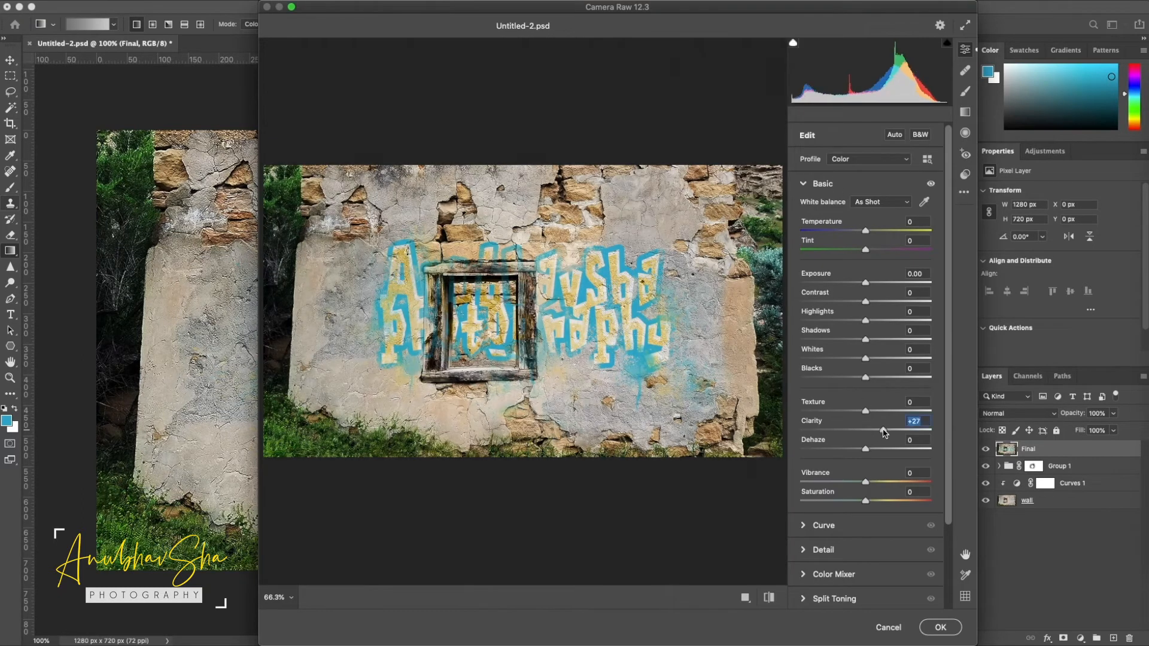
{"action": "left_click_drag", "start_coordinate": [887, 434], "coordinate": [890, 432]}
{"action": "left_click", "coordinate": [878, 411]}
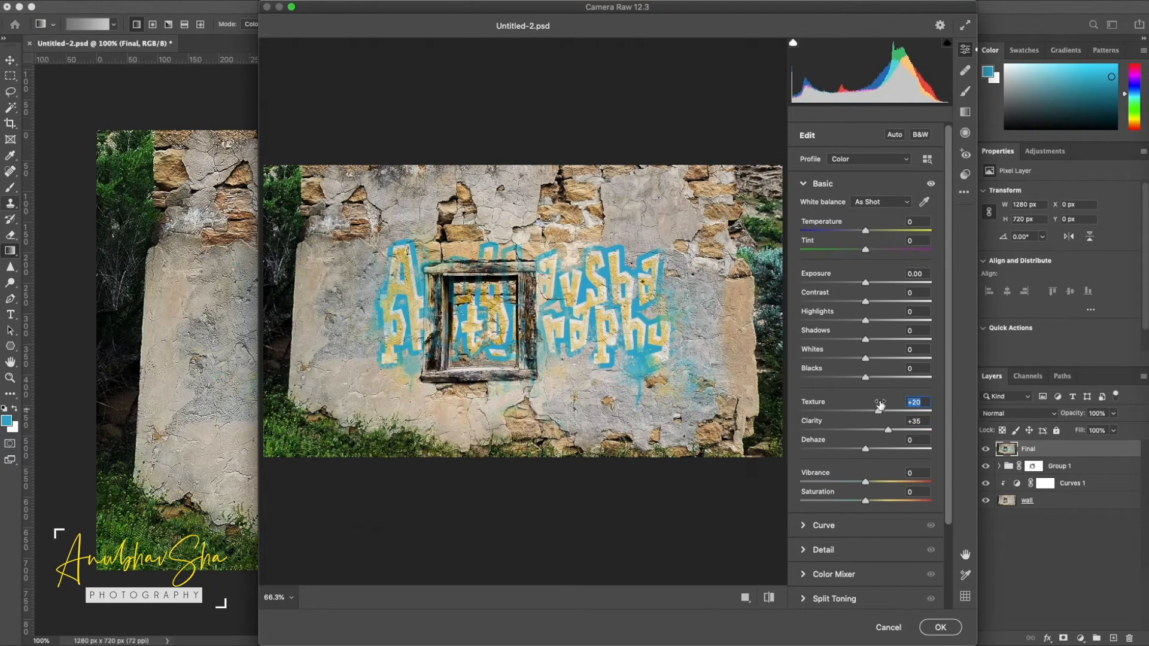
Set Exposure to -0.55, Contrast to +20, Highlights to +6, Shadows to +4, Whites to -17 and Blacks to -48
{"action": "left_click_drag", "start_coordinate": [872, 285], "coordinate": [863, 283]}
{"action": "left_click", "coordinate": [878, 302]}
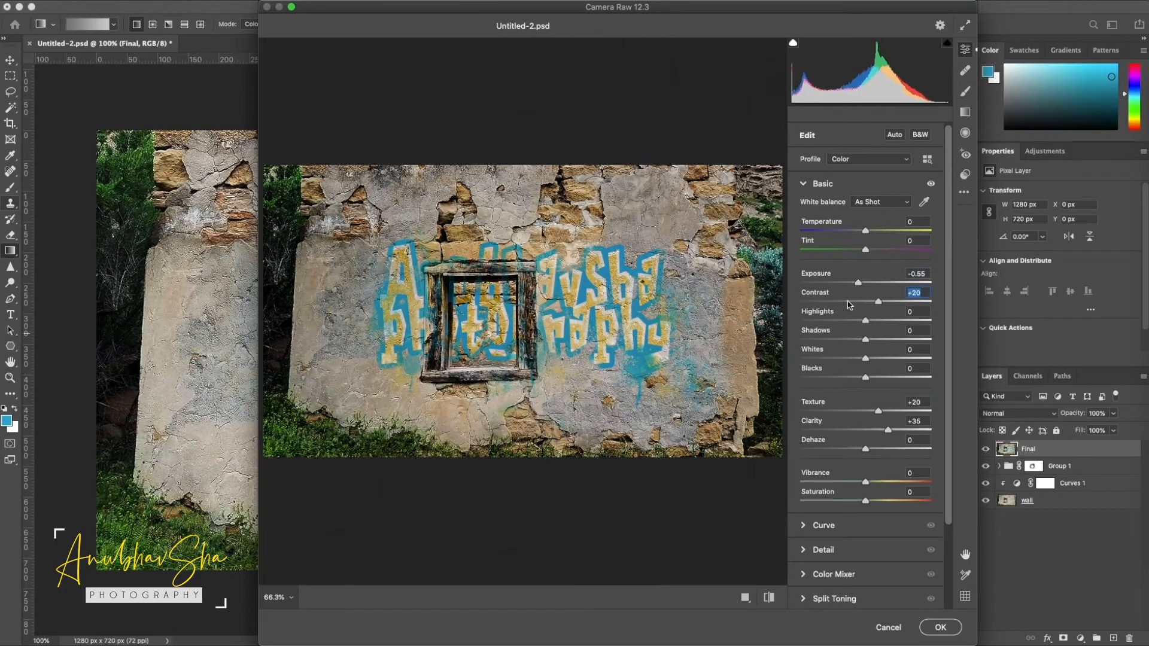
{"action": "left_click_drag", "start_coordinate": [865, 323], "coordinate": [869, 324]}
{"action": "left_click", "coordinate": [868, 340]}
{"action": "left_click", "coordinate": [855, 359]}
{"action": "left_click", "coordinate": [869, 377]}
{"action": "left_click_drag", "start_coordinate": [870, 379], "coordinate": [834, 379]}
Set Temperature to +2, Tint to +4, Vibrance to +2 and Saturation to -1, and preview the image without the Basic adjustments
{"action": "left_click", "coordinate": [867, 232]}
{"action": "left_click_drag", "start_coordinate": [863, 252], "coordinate": [869, 251]}
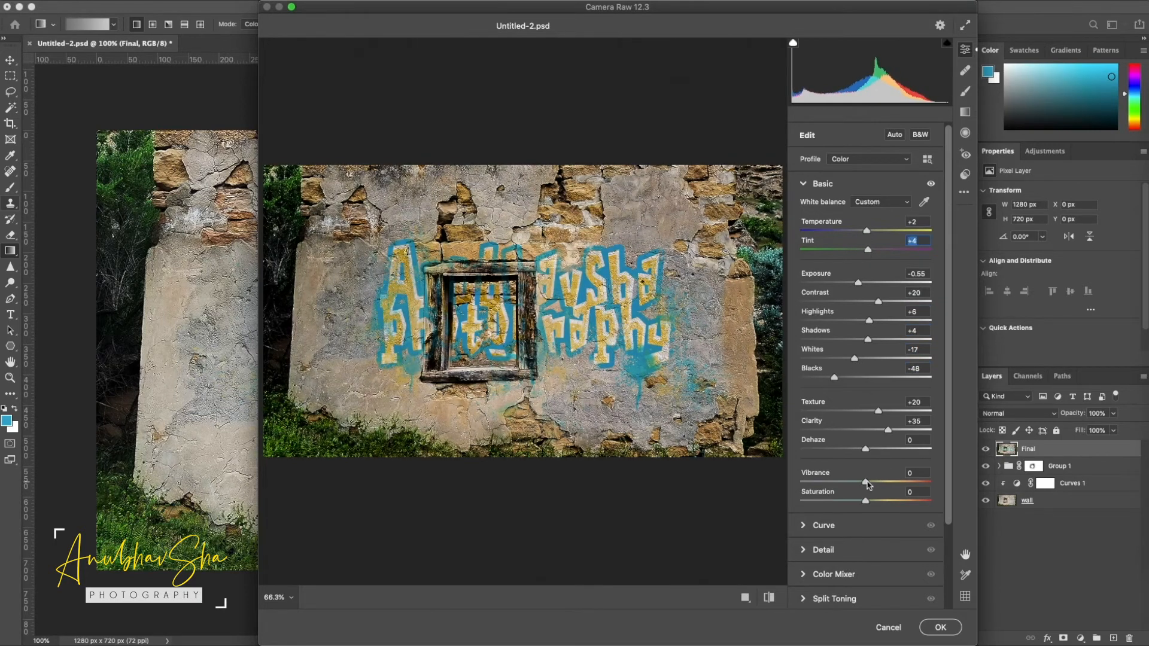
{"action": "left_click_drag", "start_coordinate": [873, 482], "coordinate": [867, 483]}
{"action": "scroll", "coordinate": [843, 529], "scroll_direction": "down", "scroll_amount": 3}
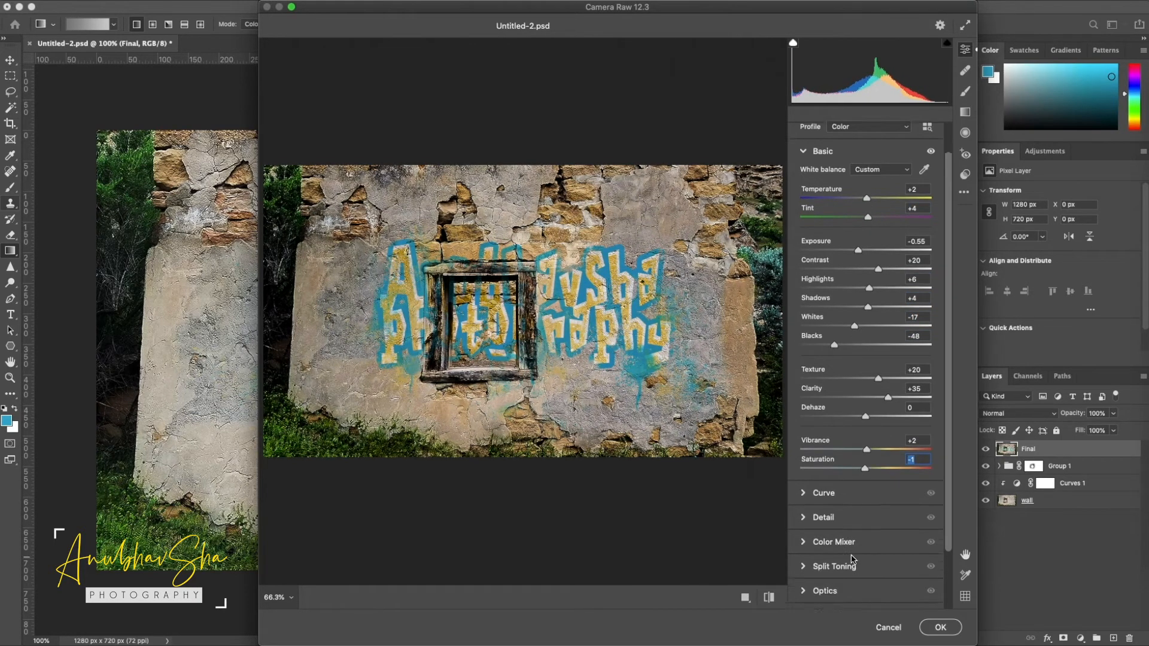
{"action": "left_click", "coordinate": [932, 134]}
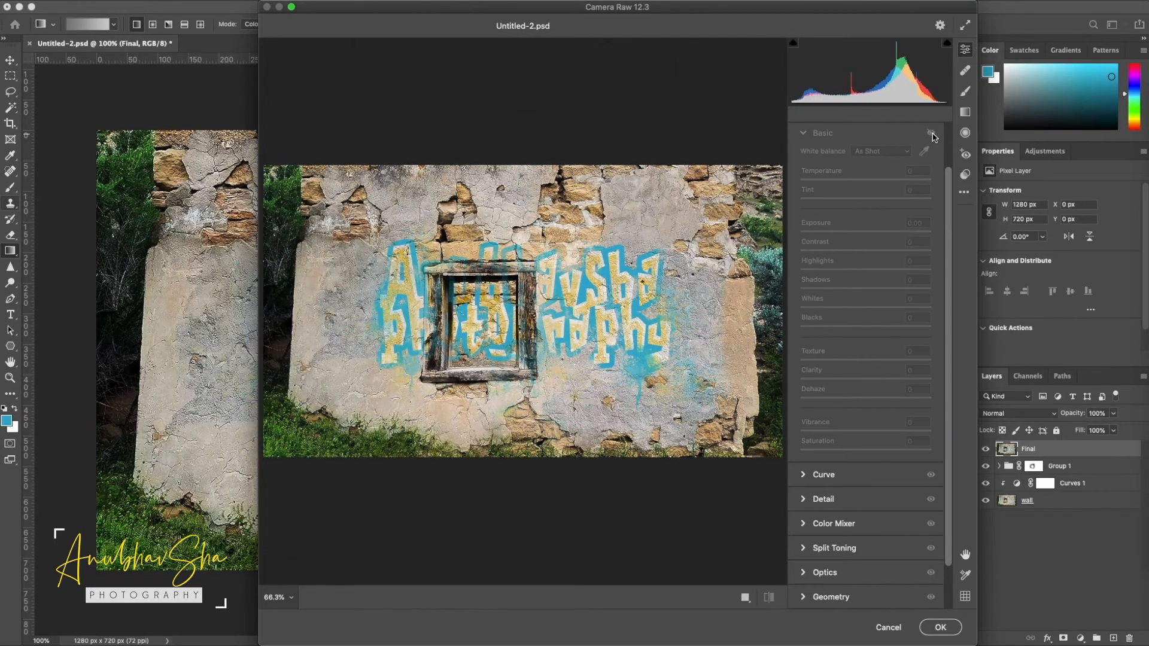
Add a dark vignette with a negative Vignetting value in the Effects settings and apply the Camera Raw filter
{"action": "scroll", "coordinate": [927, 449], "scroll_direction": "down", "scroll_amount": 3}
{"action": "left_click", "coordinate": [824, 572]}
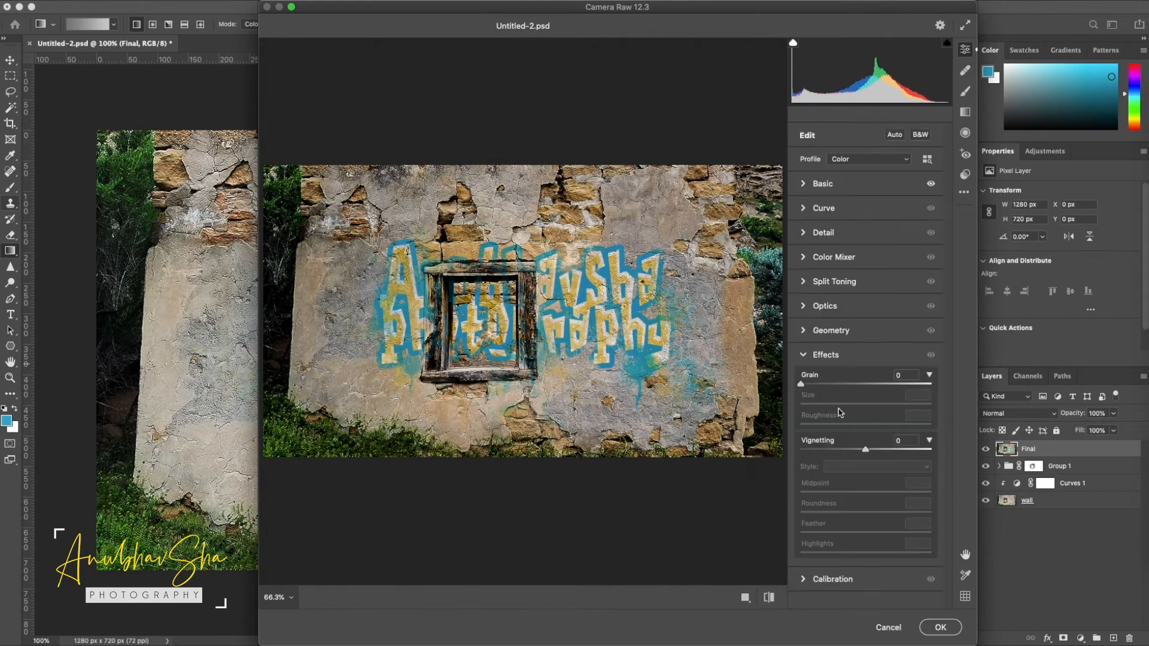
{"action": "left_click_drag", "start_coordinate": [865, 450], "coordinate": [835, 450]}
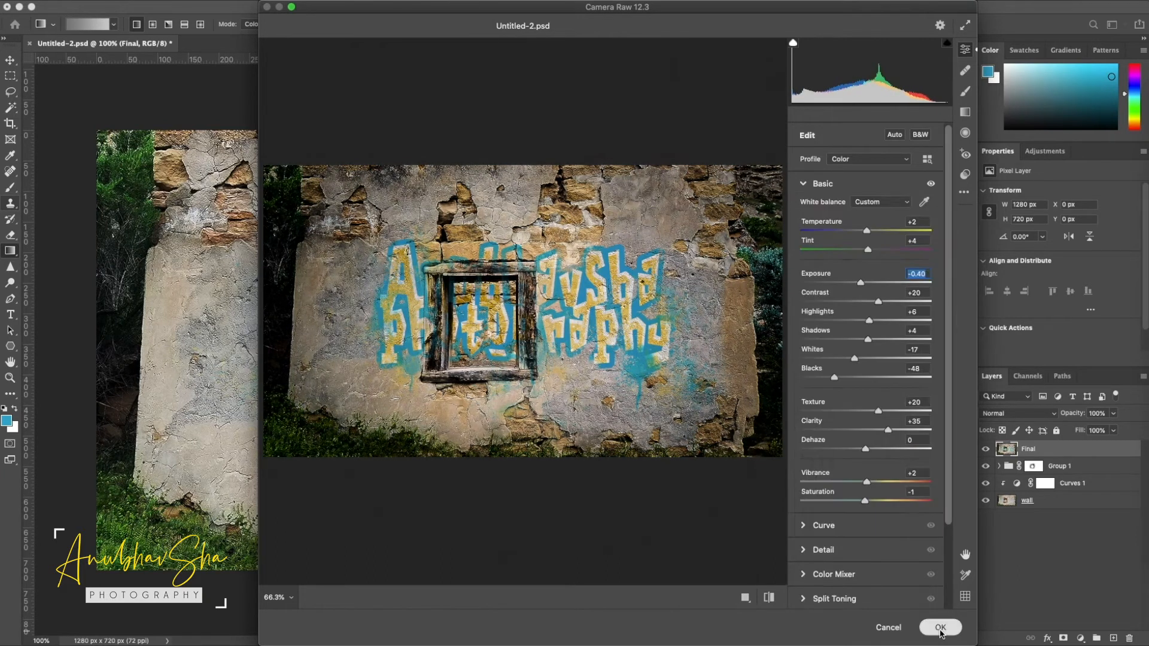
{"action": "left_click", "coordinate": [940, 628]}
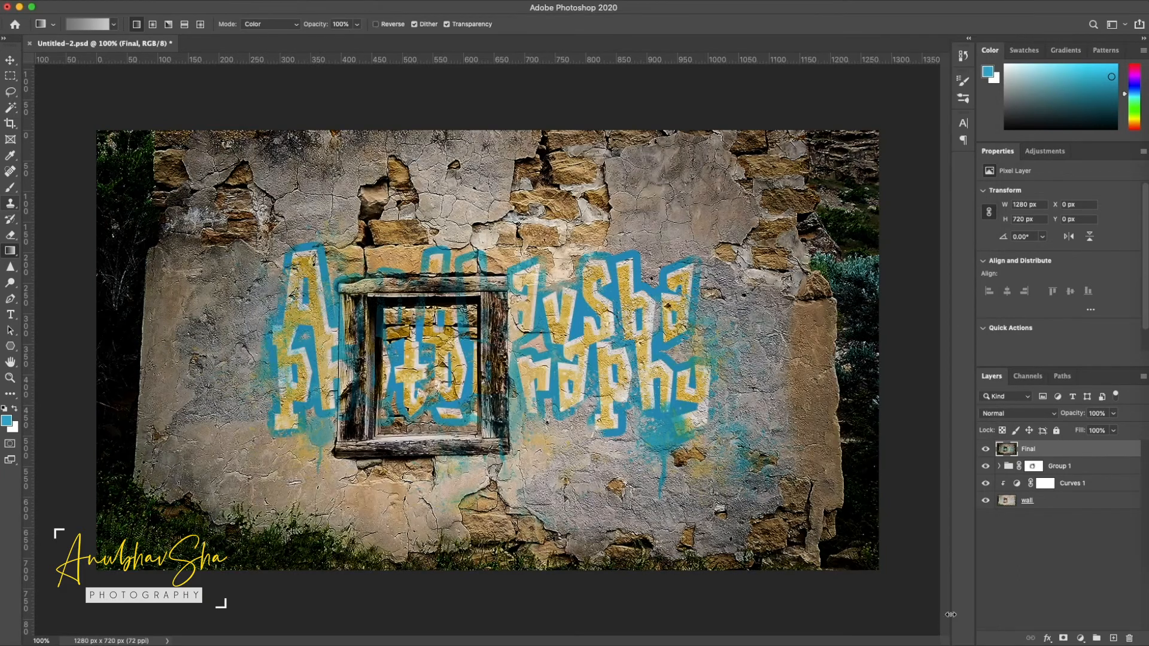
Compare the finished graffiti with the original wall photo by toggling the visibility of all layers above the wall
{"action": "left_click", "coordinate": [985, 503], "text": "alt"}
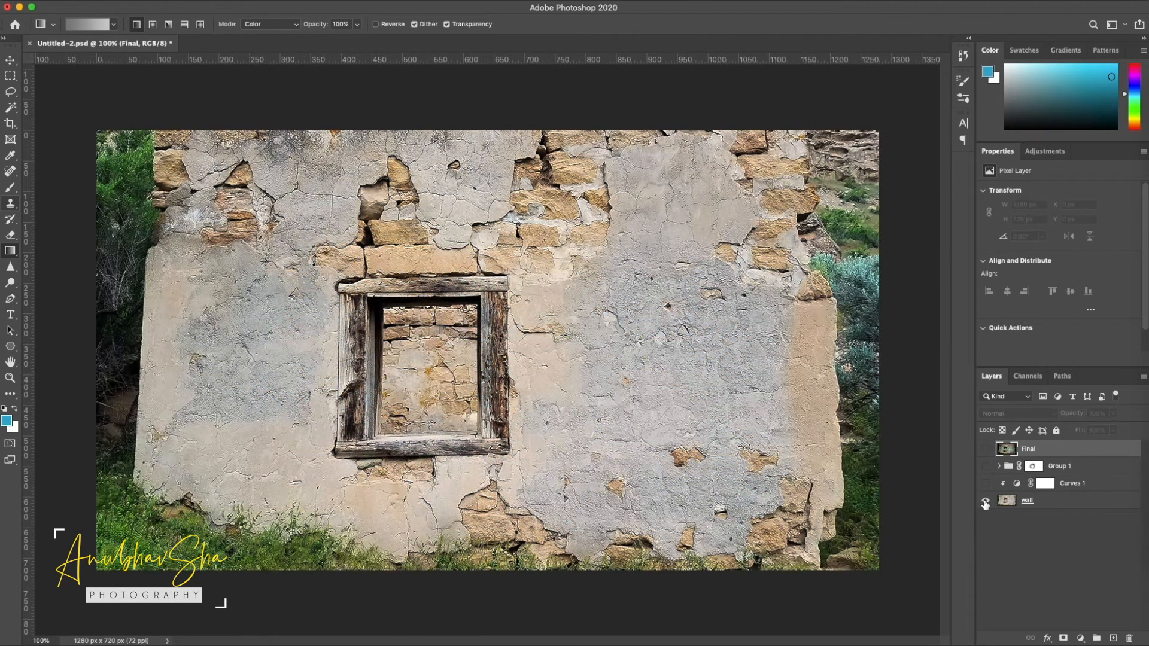
{"action": "left_click", "coordinate": [985, 503], "text": "alt"}
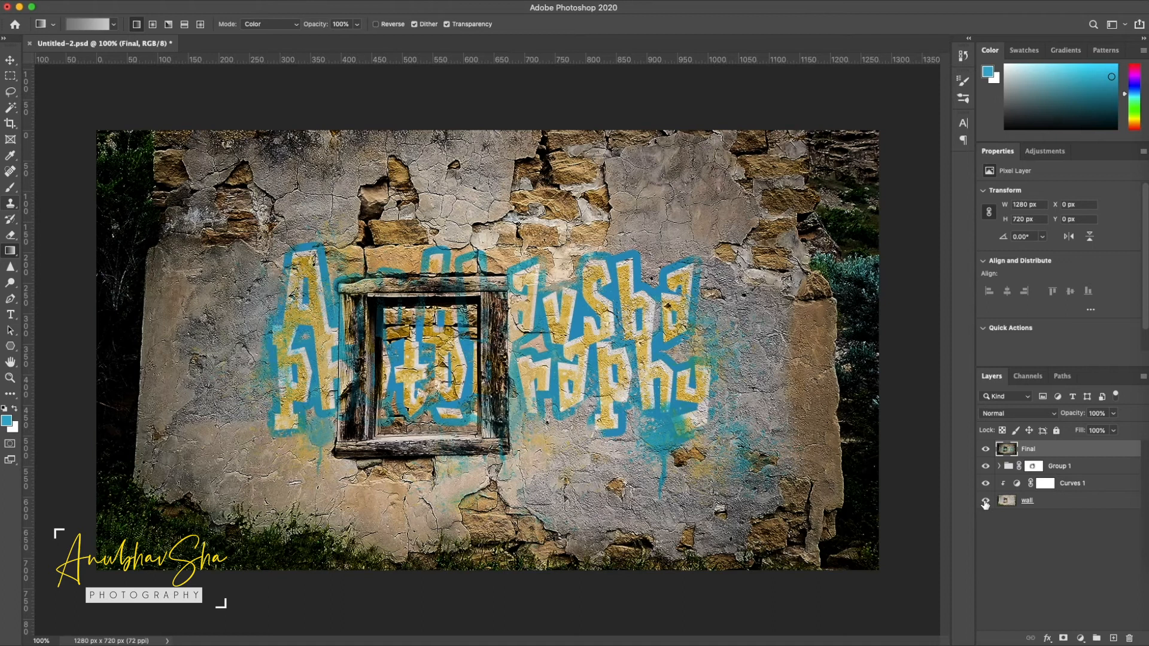
{"action": "left_click", "coordinate": [985, 503], "text": "alt"}
{"action": "left_click", "coordinate": [986, 502], "text": "alt"}
{"action": "left_click", "coordinate": [985, 503], "text": "alt"}
{"action": "left_click", "coordinate": [985, 503], "text": "alt"}
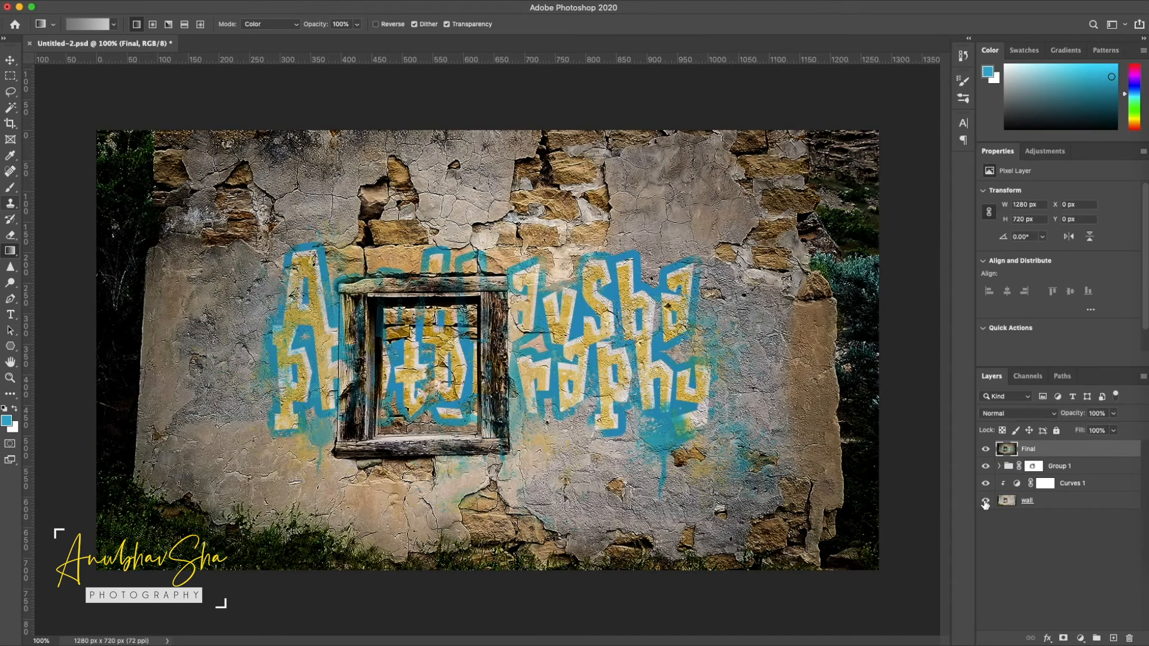